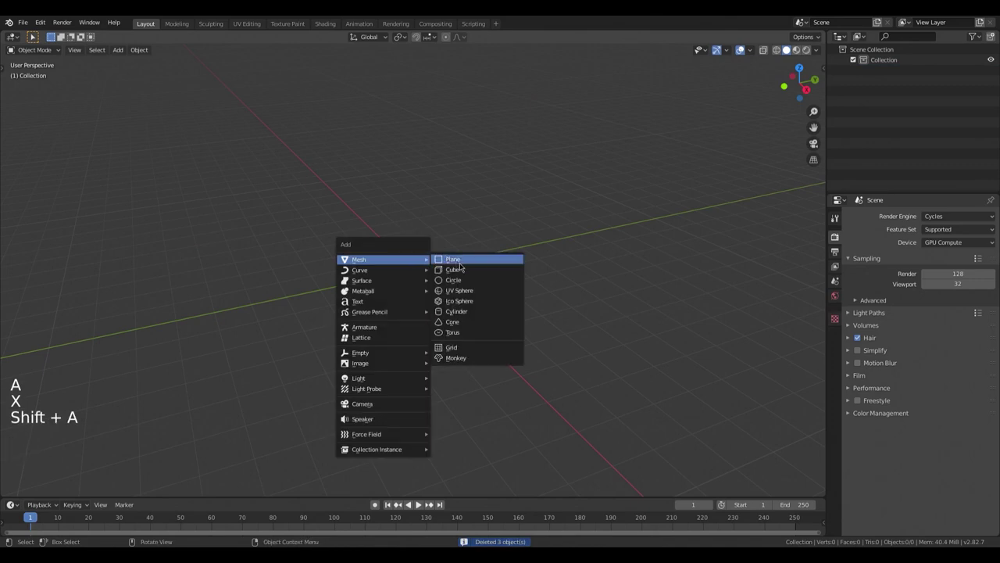
Add a UV sphere and raise it above the origin
{"action": "left_click", "coordinate": [469, 291]}
{"action": "right_click", "coordinate": [344, 258]}
{"action": "key", "text": "g"}
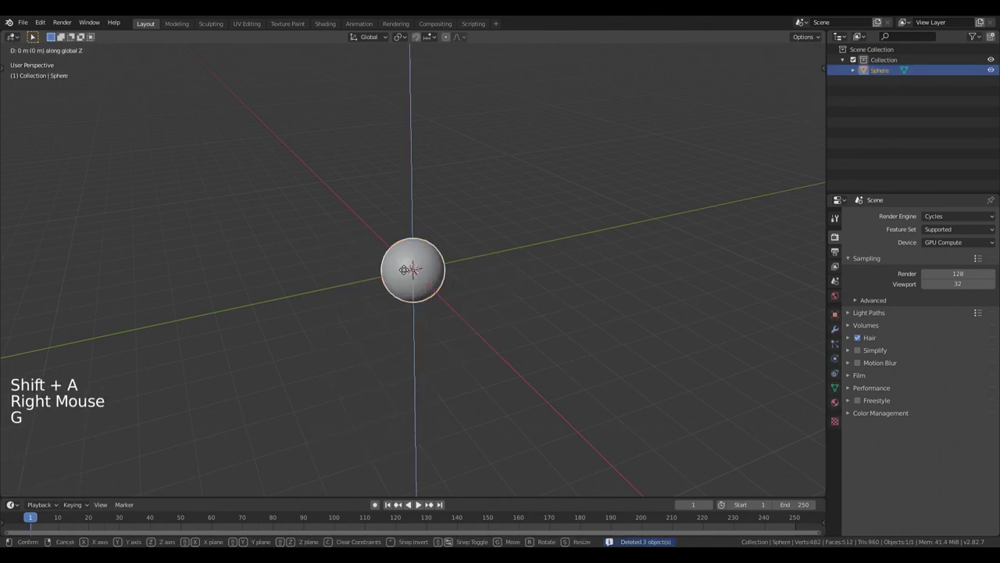
{"action": "left_click", "coordinate": [404, 283]}
Add a plane under the sphere and scale it up into a large ground
{"action": "key", "text": "shift+a"}
{"action": "left_click", "coordinate": [449, 276]}
{"action": "key", "text": "s"}
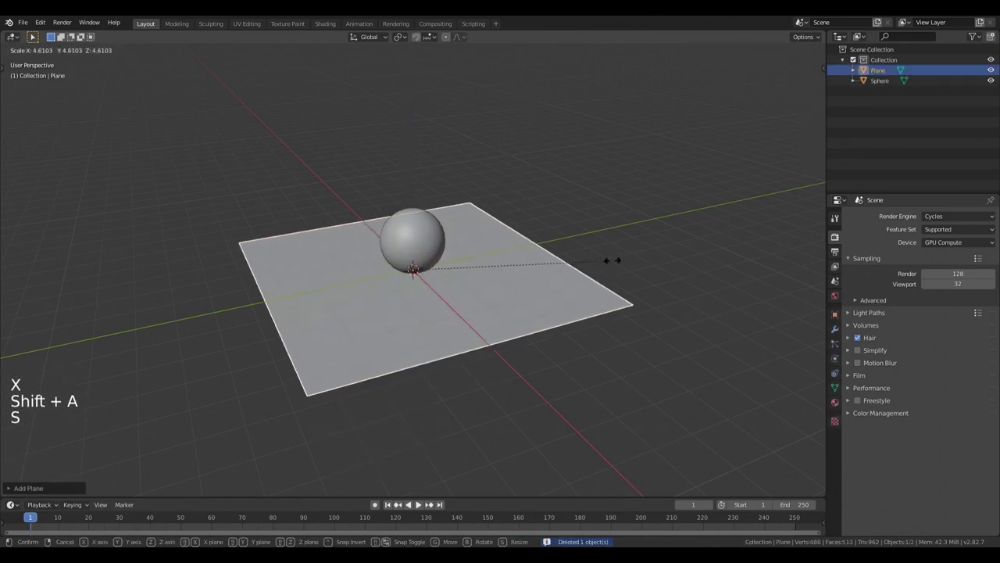
{"action": "left_click", "coordinate": [431, 289]}
{"action": "key", "text": "a"}
{"action": "key", "text": "a"}
{"action": "key", "text": "a"}
Set the World Color to an Environment Texture for HDRI lighting
{"action": "scroll", "coordinate": [430, 292], "scroll_direction": "up", "scroll_amount": 5}
{"action": "left_click", "coordinate": [834, 296]}
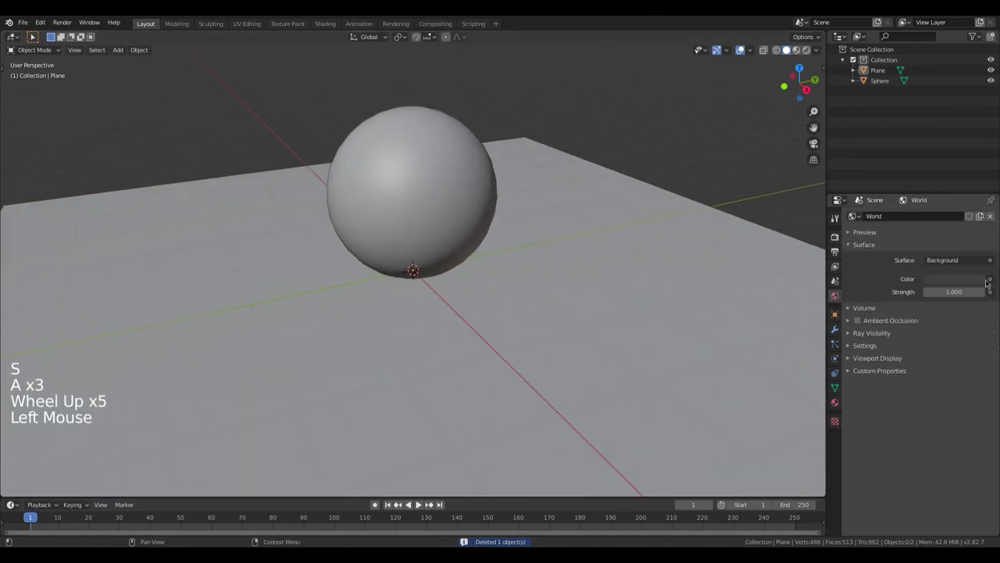
{"action": "left_click", "coordinate": [990, 279]}
{"action": "key", "text": "e"}
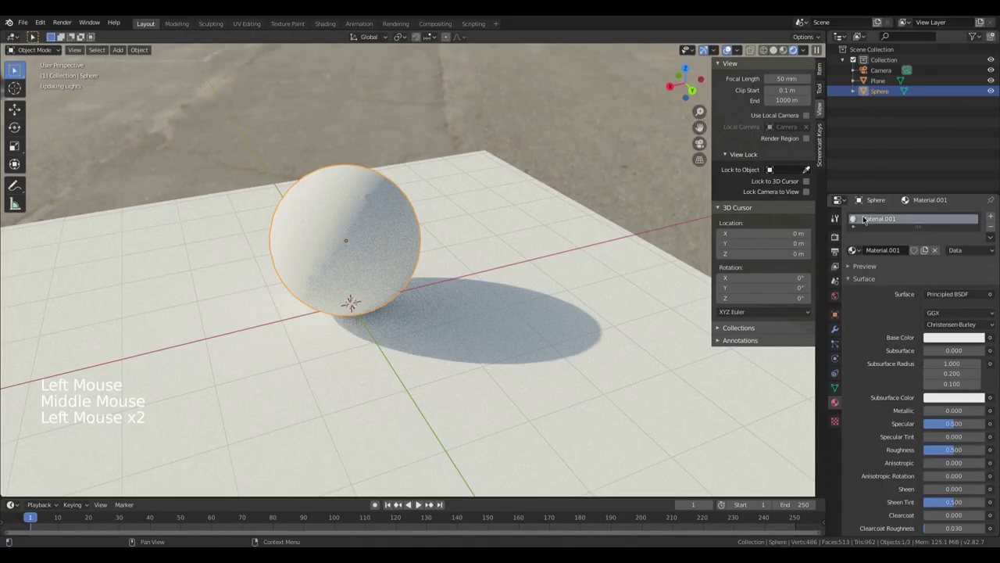
Rename the sphere's material from Material.001 to Carpaint
{"action": "double_click", "coordinate": [870, 219]}
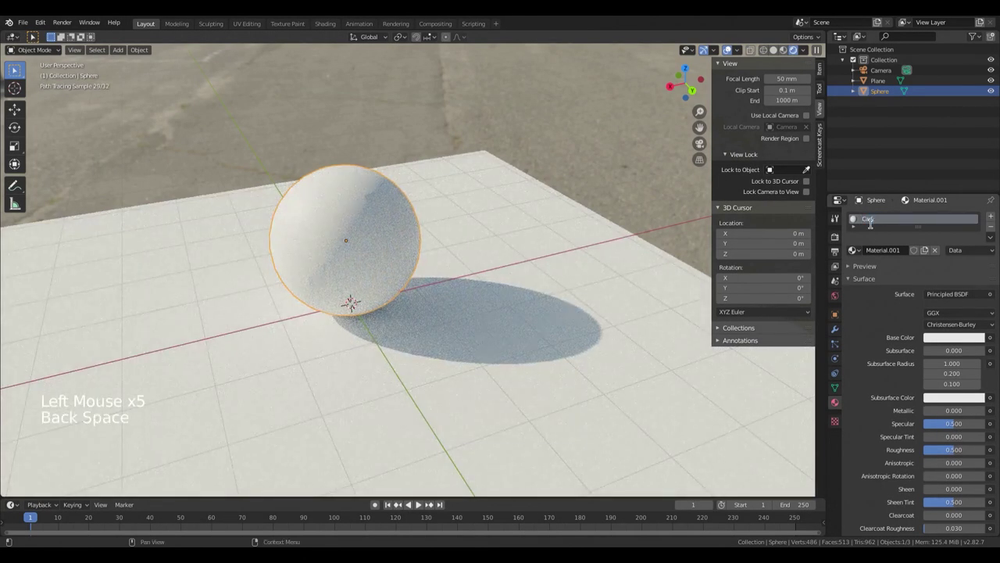
{"action": "type", "text": "aint"}
{"action": "key", "text": "Return"}
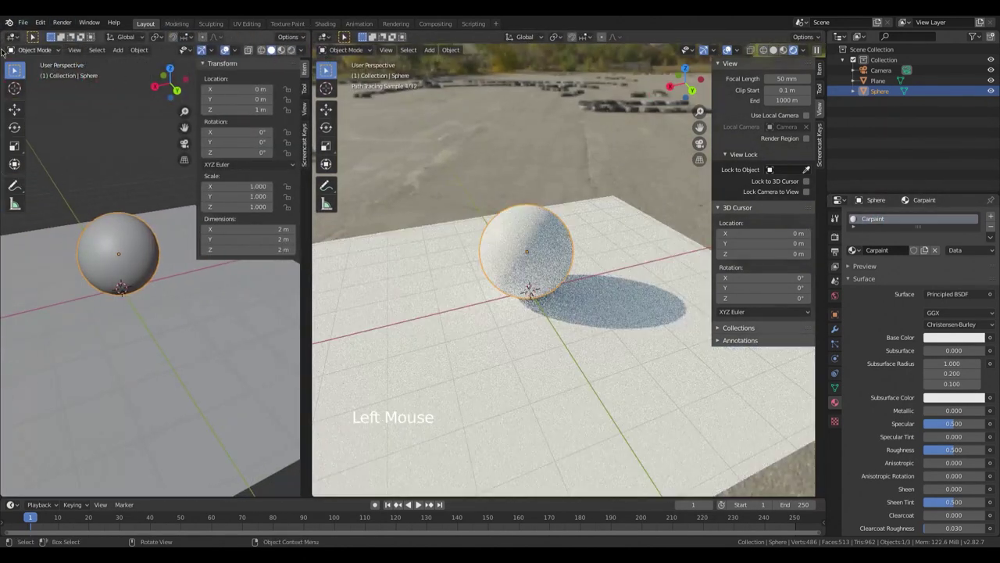
Turn the left area into a Shader Editor showing the Principled BSDF node
{"action": "key", "text": "n"}
{"action": "key", "text": "t"}
{"action": "left_click", "coordinate": [13, 37]}
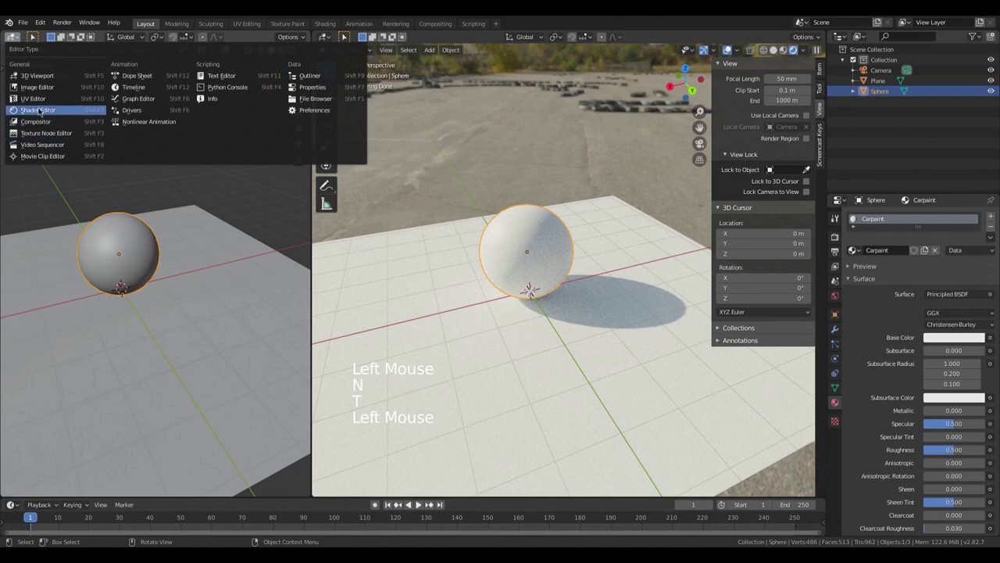
{"action": "left_click", "coordinate": [37, 111]}
{"action": "key", "text": "n"}
{"action": "scroll", "coordinate": [100, 250], "scroll_direction": "up", "scroll_amount": 6}
{"action": "mouse_move", "coordinate": [109, 258]}
{"action": "middle_mouse_down", "text": "shift"}
{"action": "mouse_move", "coordinate": [125, 235]}
{"action": "mouse_move", "coordinate": [129, 284]}
{"action": "middle_mouse_up", "text": "shift"}
{"action": "scroll", "coordinate": [125, 235], "scroll_direction": "up", "scroll_amount": 5}
Set Principled BSDF Metallic to 1, Base Color red and Roughness 0.4
{"action": "left_click_drag", "start_coordinate": [125, 271], "coordinate": [202, 270]}
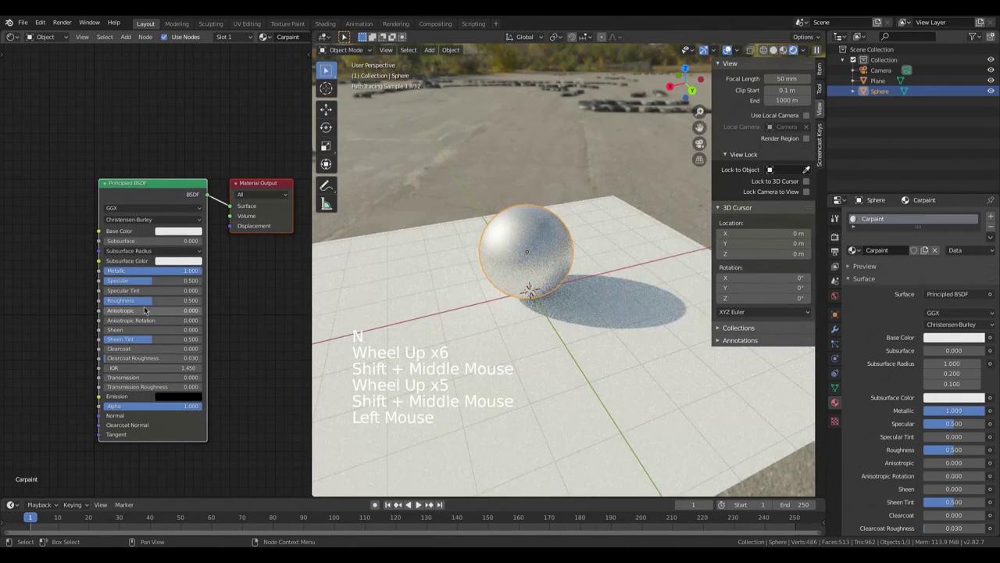
{"action": "type", "text": "0.2"}
{"action": "key", "text": "Return"}
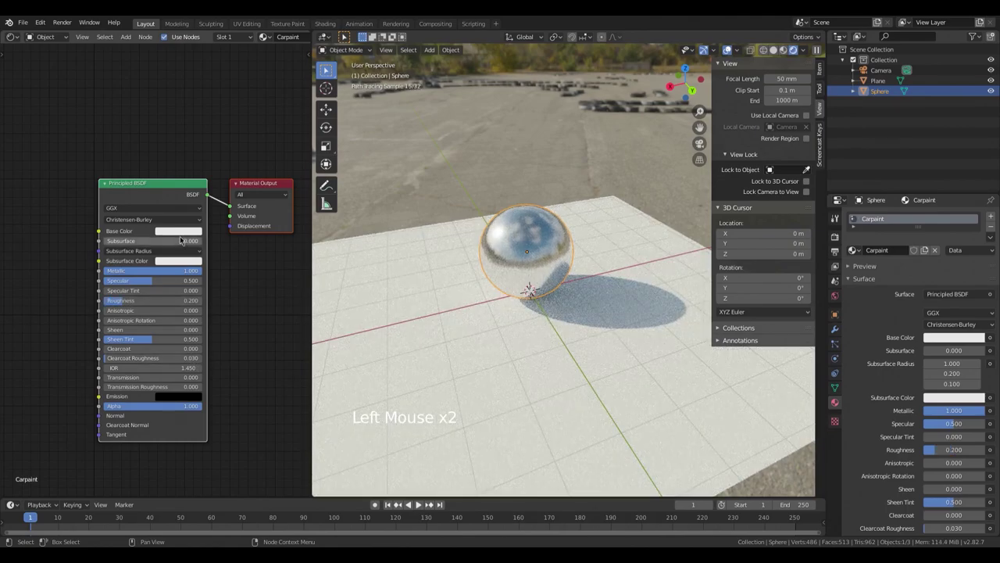
{"action": "left_click", "coordinate": [178, 232]}
{"action": "left_click", "coordinate": [226, 138]}
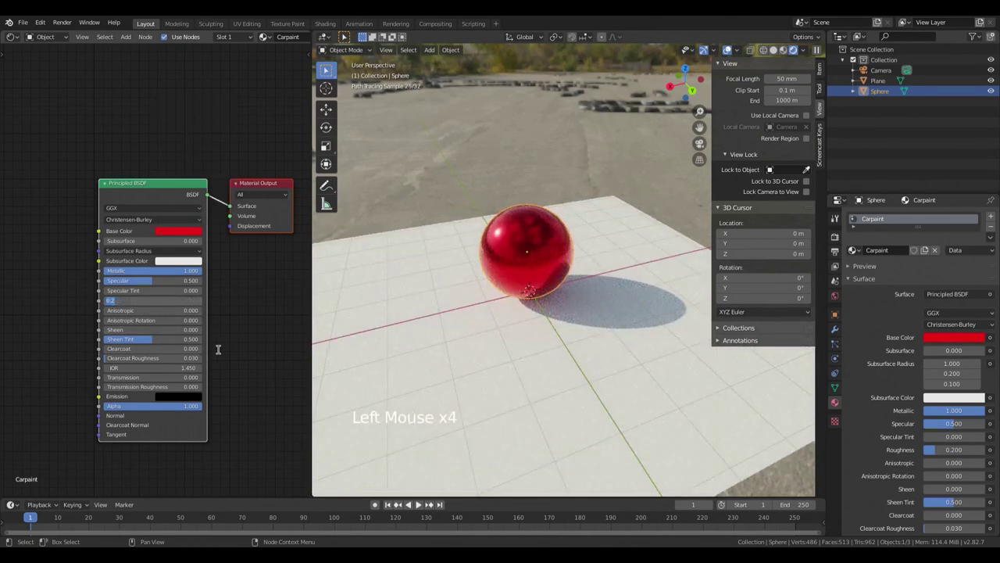
{"action": "type", "text": ".4"}
{"action": "key", "text": "Return"}
{"action": "scroll", "coordinate": [512, 313], "scroll_direction": "up", "scroll_amount": 2}
{"action": "scroll", "coordinate": [474, 223], "scroll_direction": "up", "scroll_amount": 3}
{"action": "middle_click_drag", "start_coordinate": [473, 223], "coordinate": [513, 329], "text": "shift"}
{"action": "scroll", "coordinate": [513, 329], "scroll_direction": "up", "scroll_amount": 1, "text": "shift"}
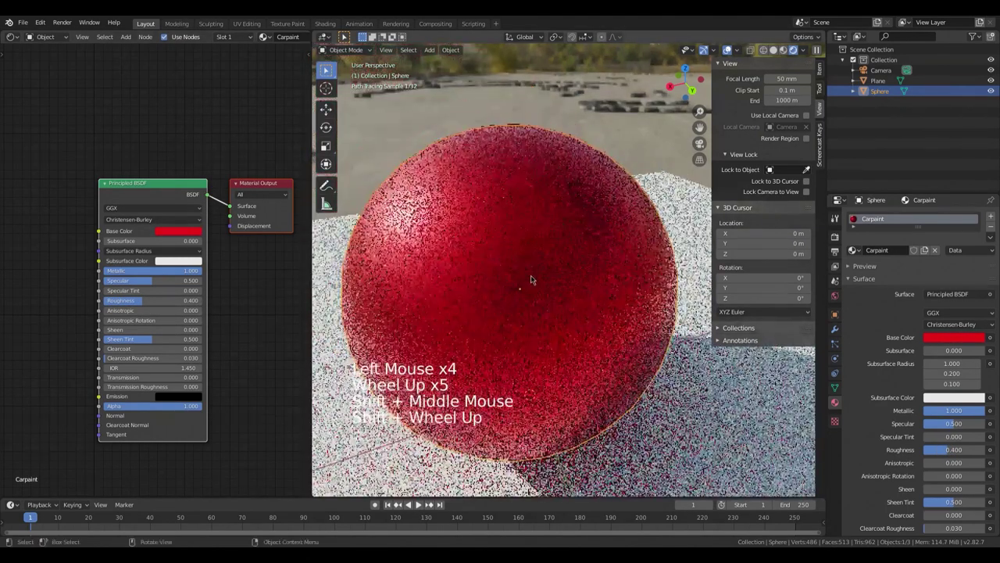
Raise the clear coat and wire a new Voronoi Texture node into the shader's normal
{"action": "key", "text": "a"}
{"action": "key", "text": "a"}
{"action": "key", "text": "a"}
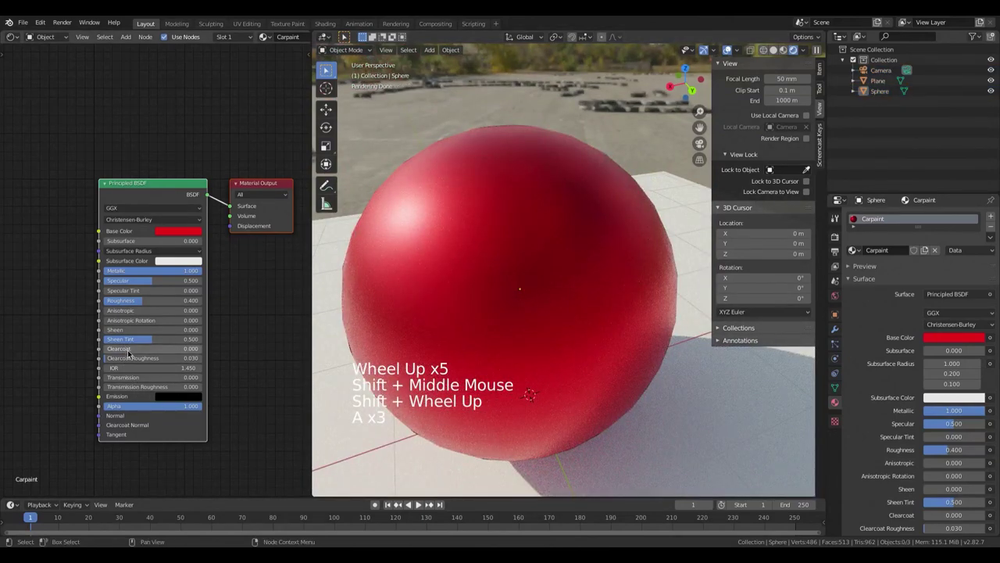
{"action": "left_click", "coordinate": [125, 348]}
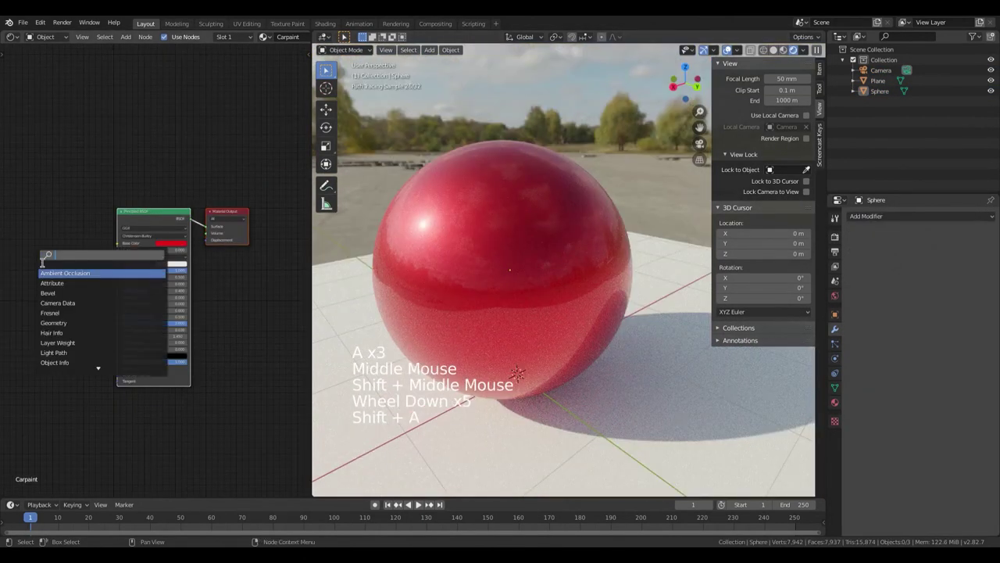
{"action": "left_click", "coordinate": [88, 273]}
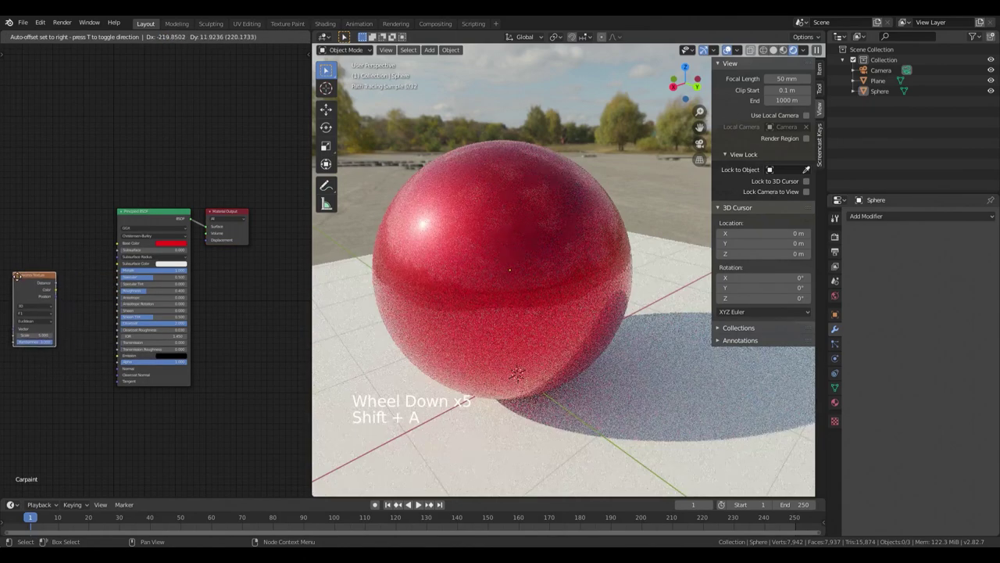
{"action": "scroll", "coordinate": [63, 344], "scroll_direction": "up", "scroll_amount": 4}
{"action": "middle_click_drag", "start_coordinate": [39, 332], "coordinate": [89, 298]}
{"action": "left_click", "coordinate": [89, 298]}
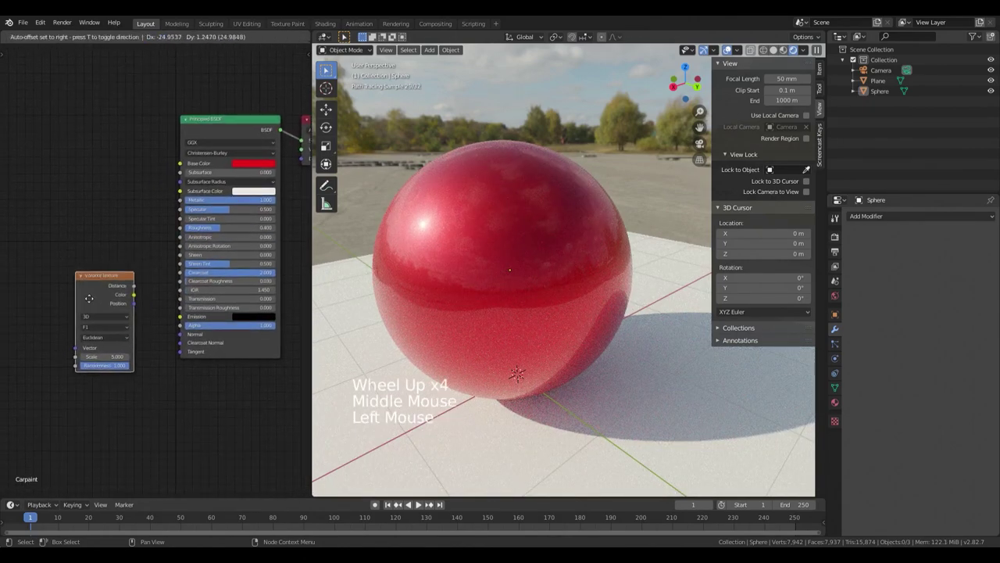
{"action": "left_click", "coordinate": [231, 272]}
{"action": "scroll", "coordinate": [166, 305], "scroll_direction": "up", "scroll_amount": 4}
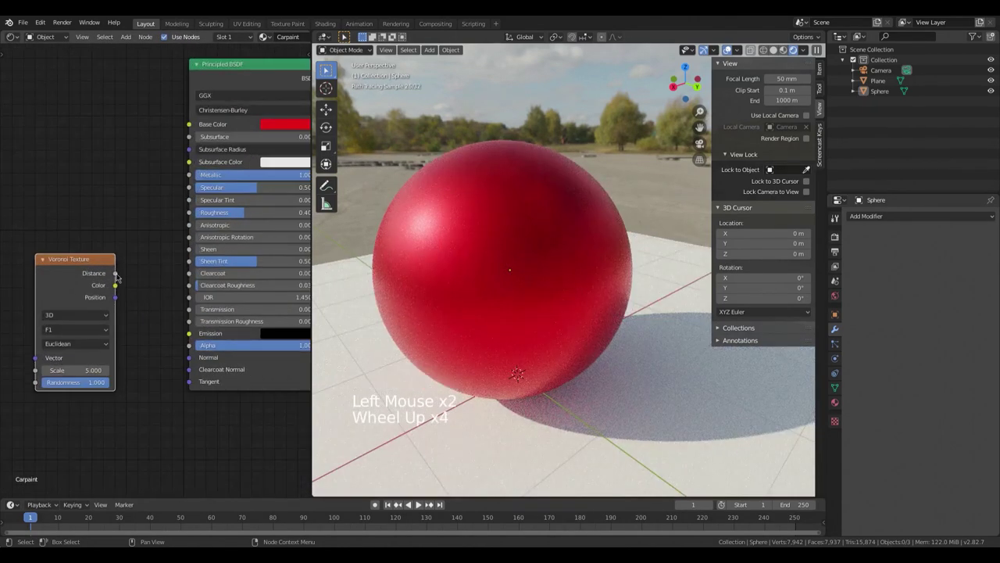
{"action": "left_click_drag", "start_coordinate": [192, 362], "coordinate": [189, 357]}
{"action": "key", "text": "shift+a"}
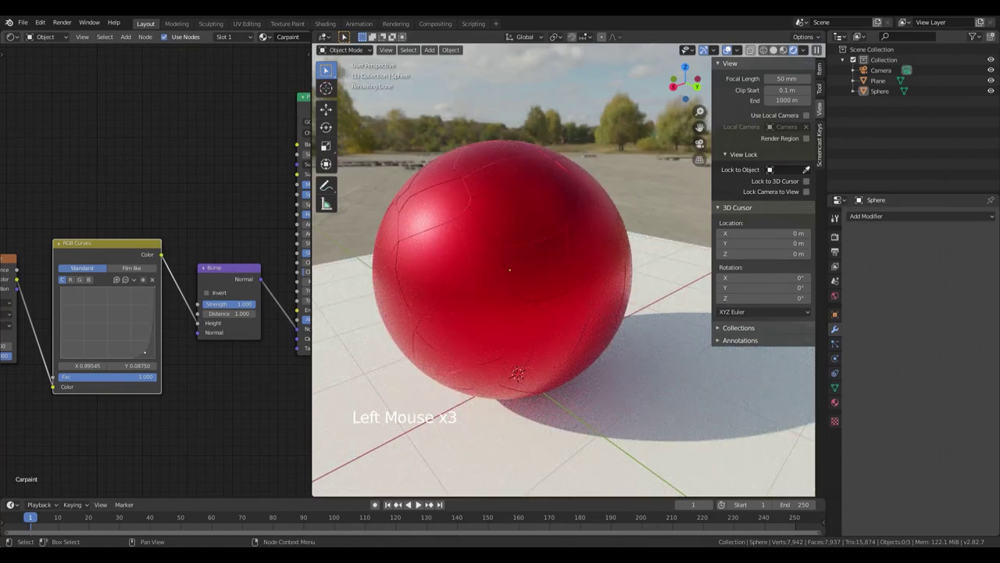
Set the Voronoi node to F2 feature, Minkowski distance and Scale 1000
{"action": "middle_click_drag", "start_coordinate": [149, 351], "coordinate": [227, 330]}
{"action": "middle_click_drag", "start_coordinate": [508, 235], "coordinate": [508, 266]}
{"action": "left_click", "coordinate": [59, 293]}
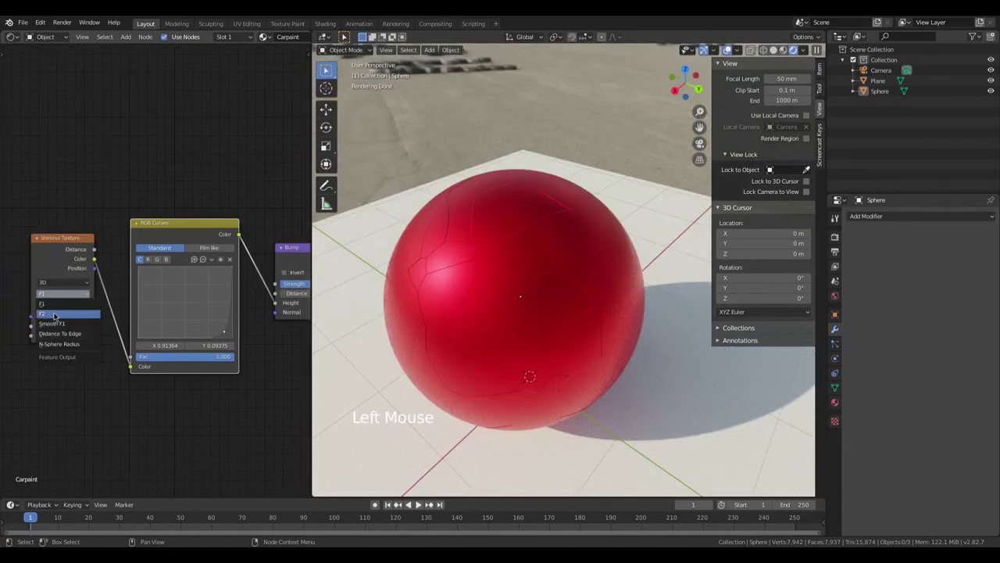
{"action": "left_click", "coordinate": [55, 313]}
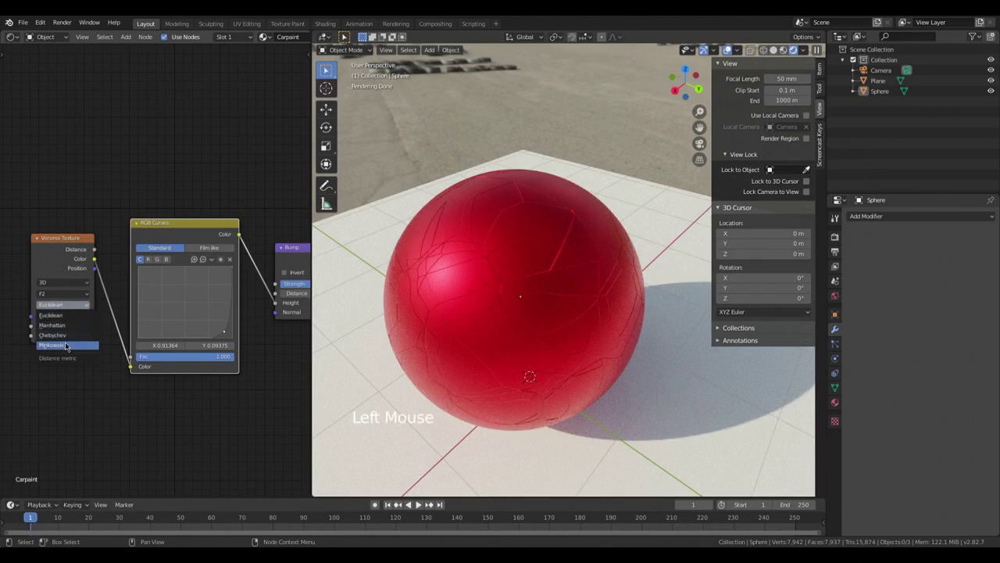
{"action": "left_click", "coordinate": [66, 346]}
{"action": "middle_click_drag", "start_coordinate": [781, 438], "coordinate": [797, 388]}
{"action": "scroll", "coordinate": [797, 389], "scroll_direction": "up", "scroll_amount": 3}
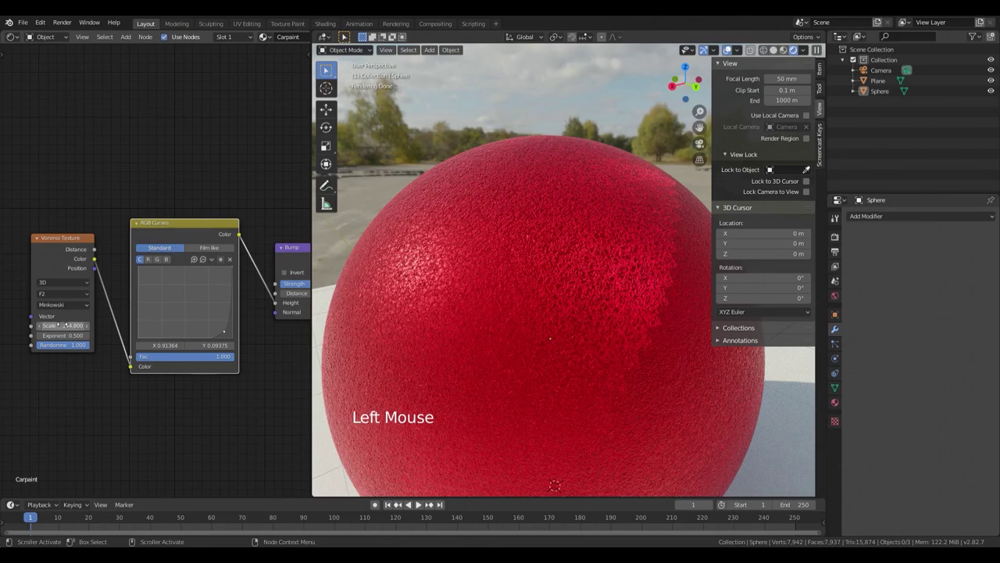
{"action": "type", "text": "0"}
{"action": "scroll", "coordinate": [627, 333], "scroll_direction": "up", "scroll_amount": 2}
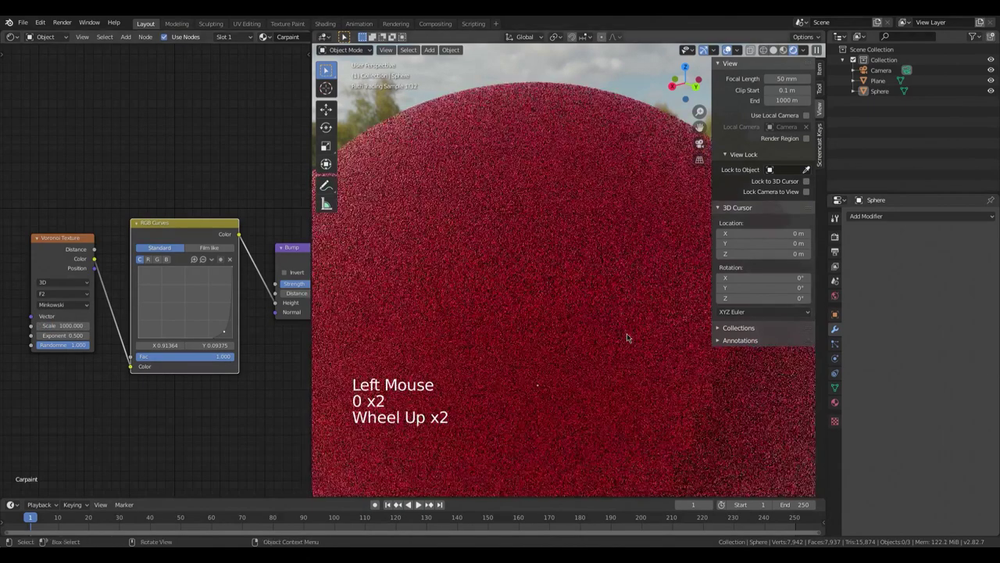
{"action": "left_click", "coordinate": [229, 289]}
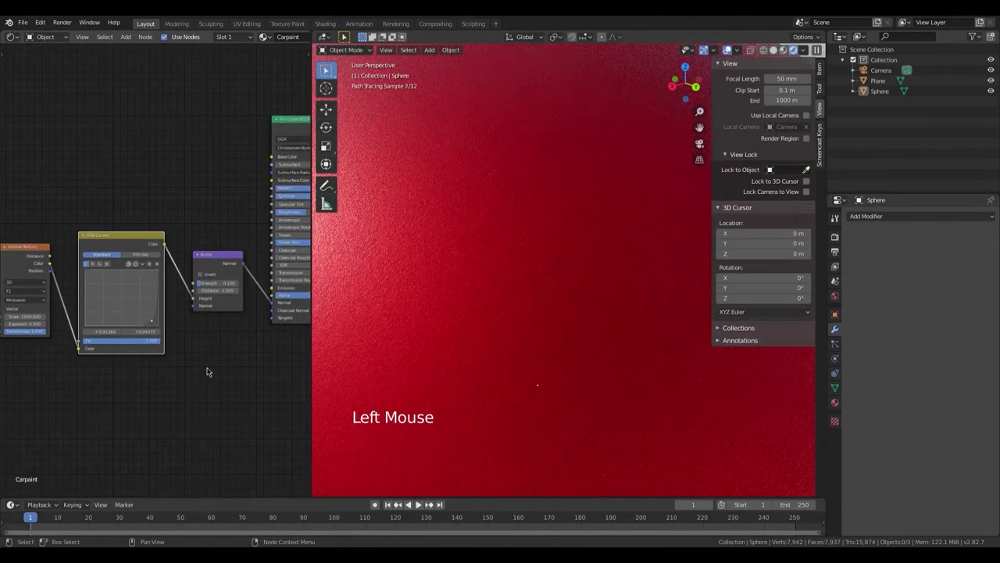
Add an RGB Curves node and bend its curve to boost contrast
{"action": "key", "text": "shift+a"}
{"action": "type", "text": "rgb"}
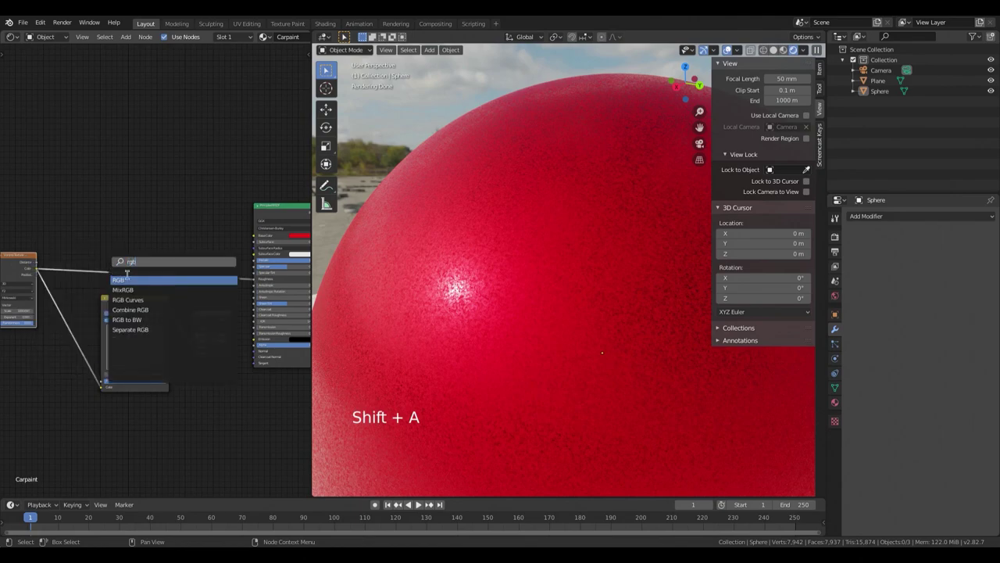
{"action": "left_click", "coordinate": [151, 299]}
{"action": "left_click", "coordinate": [128, 211]}
{"action": "left_click", "coordinate": [152, 257]}
{"action": "left_click_drag", "start_coordinate": [151, 257], "coordinate": [123, 268]}
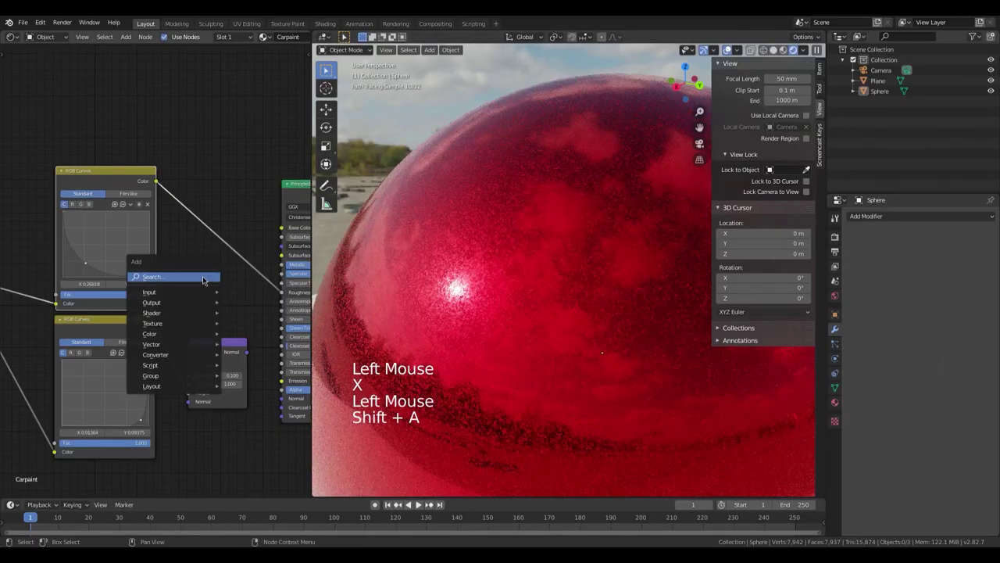
Add a Math node set to Multiply after the RGB Curves node
{"action": "left_click", "coordinate": [204, 278]}
{"action": "type", "text": "math"}
{"action": "key", "text": "Return"}
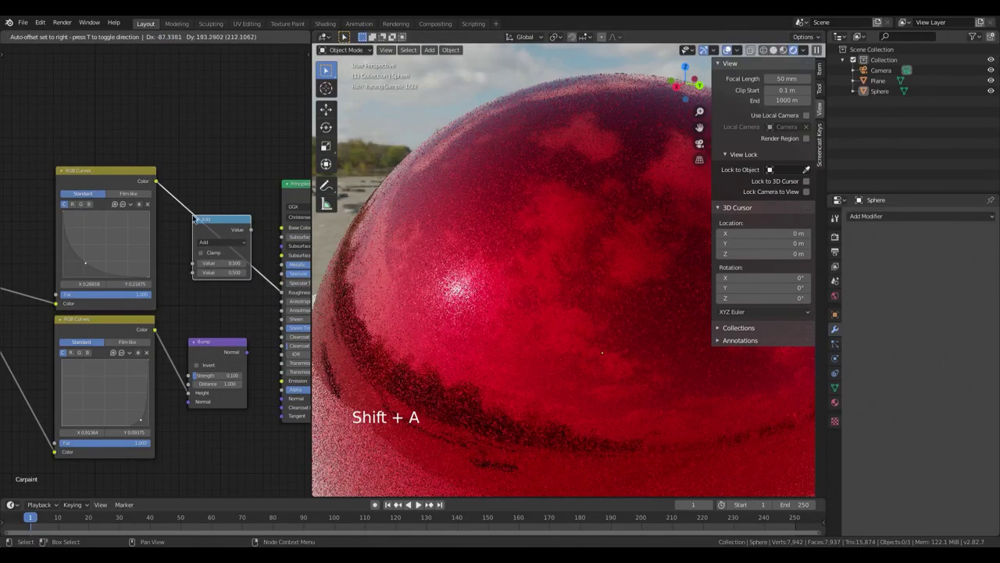
{"action": "scroll", "coordinate": [224, 241], "scroll_direction": "up", "scroll_amount": 2}
{"action": "left_click", "coordinate": [225, 238]}
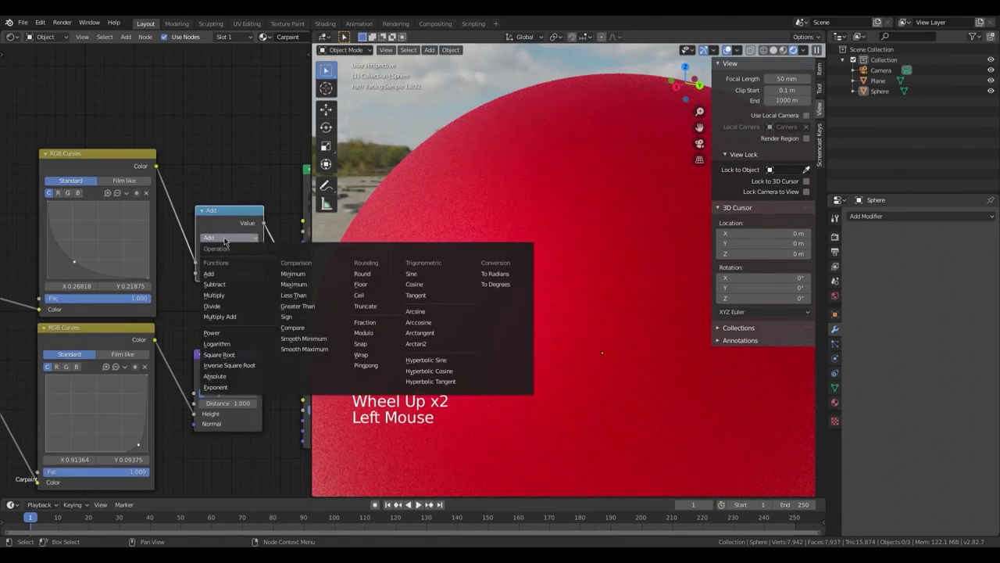
{"action": "left_click", "coordinate": [233, 300]}
{"action": "middle_click_drag", "start_coordinate": [233, 300], "coordinate": [185, 298]}
Set the Multiply node's value to 1.49
{"action": "left_click", "coordinate": [196, 283]}
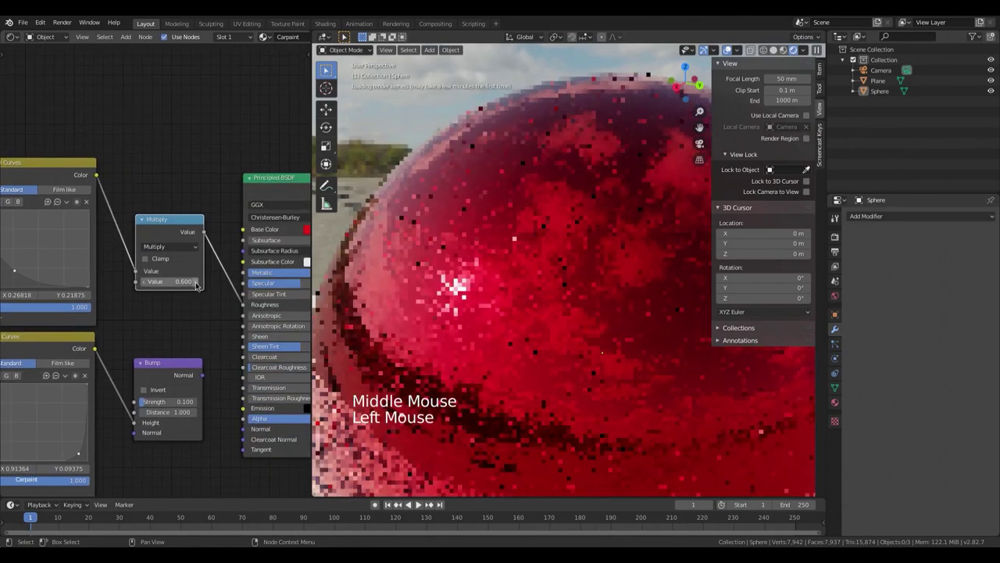
{"action": "left_click", "coordinate": [197, 283]}
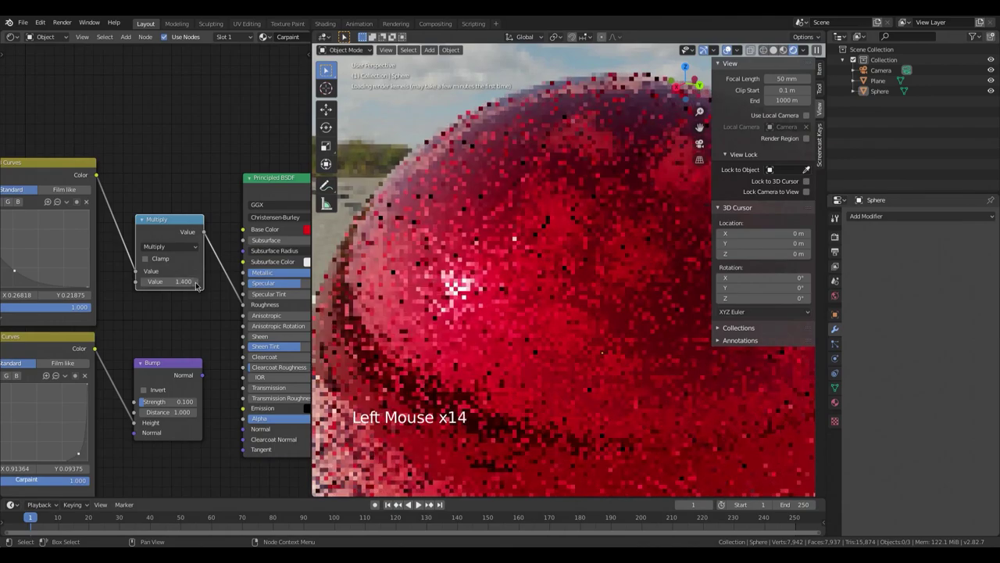
{"action": "left_click", "coordinate": [196, 283]}
{"action": "left_click", "coordinate": [196, 283]}
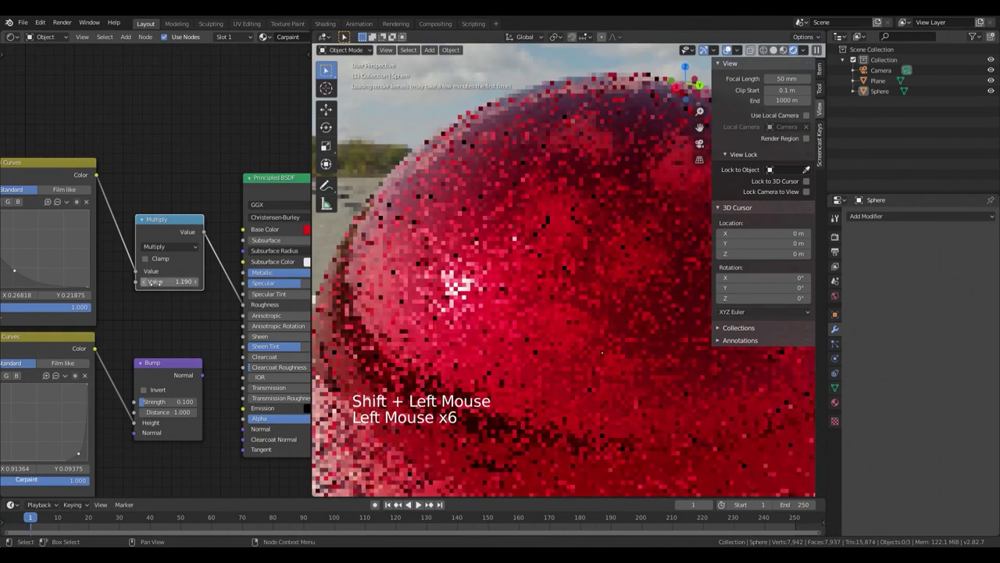
{"action": "left_click", "coordinate": [196, 283]}
{"action": "left_click", "coordinate": [196, 283]}
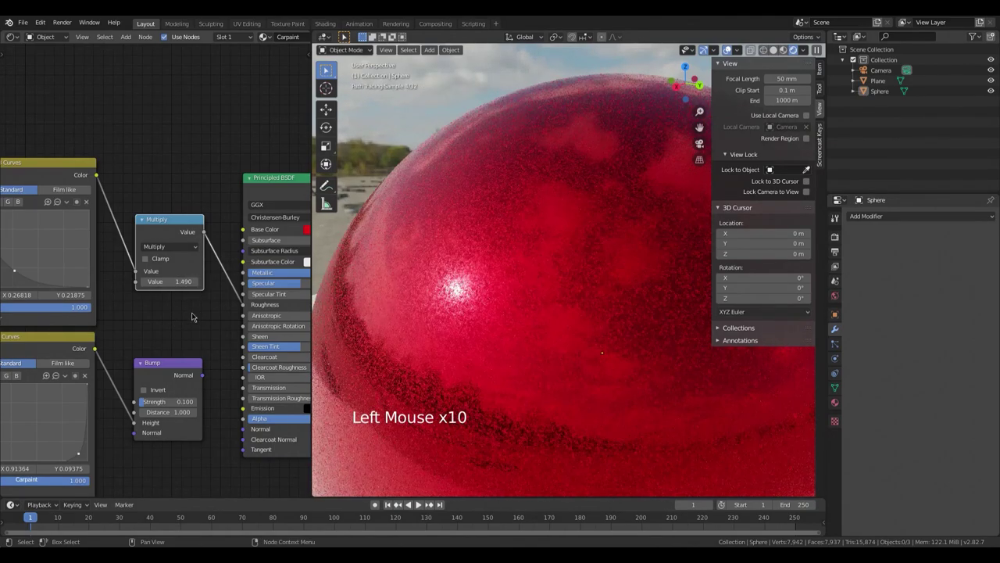
{"action": "scroll", "coordinate": [201, 227], "scroll_direction": "down", "scroll_amount": 4}
{"action": "mouse_move", "coordinate": [201, 227]}
{"action": "middle_mouse_down"}
{"action": "mouse_move", "coordinate": [195, 235]}
{"action": "mouse_move", "coordinate": [201, 224]}
{"action": "mouse_move", "coordinate": [180, 218]}
{"action": "middle_mouse_up"}
{"action": "scroll", "coordinate": [201, 223], "scroll_direction": "up", "scroll_amount": 3}
{"action": "scroll", "coordinate": [179, 219], "scroll_direction": "up", "scroll_amount": 4}
Sweep the Principled BSDF Base Color to orange
{"action": "left_click", "coordinate": [286, 246]}
{"action": "left_click", "coordinate": [295, 168]}
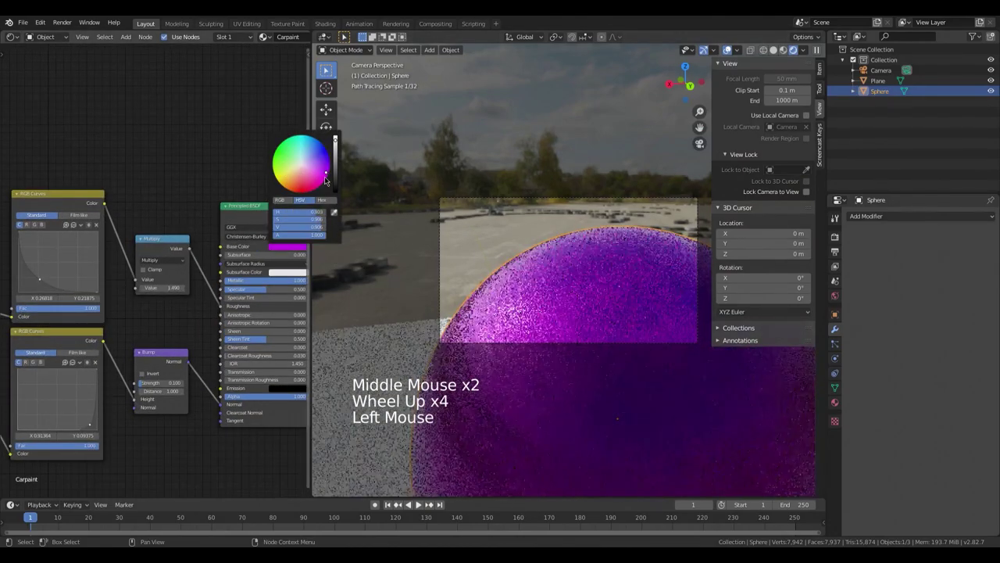
{"action": "left_click_drag", "start_coordinate": [295, 168], "coordinate": [325, 156]}
Move the texture node up, connect it to the curves node, and lower the nodes
{"action": "scroll", "coordinate": [561, 336], "scroll_direction": "up", "scroll_amount": 6}
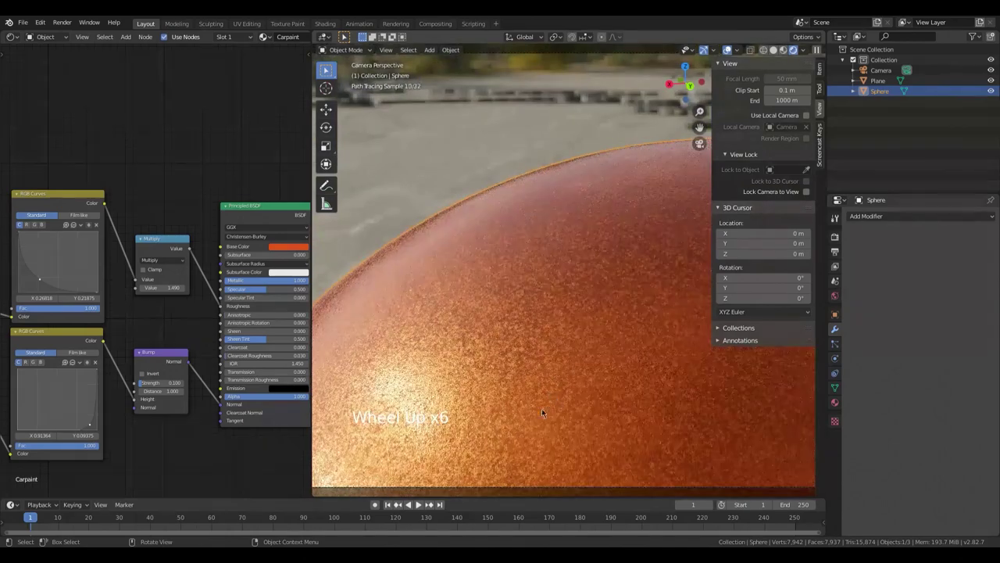
{"action": "scroll", "coordinate": [156, 235], "scroll_direction": "down", "scroll_amount": 6}
{"action": "middle_click_drag", "start_coordinate": [42, 234], "coordinate": [136, 258]}
{"action": "left_click_drag", "start_coordinate": [70, 280], "coordinate": [68, 203]}
{"action": "left_click_drag", "start_coordinate": [260, 256], "coordinate": [152, 228]}
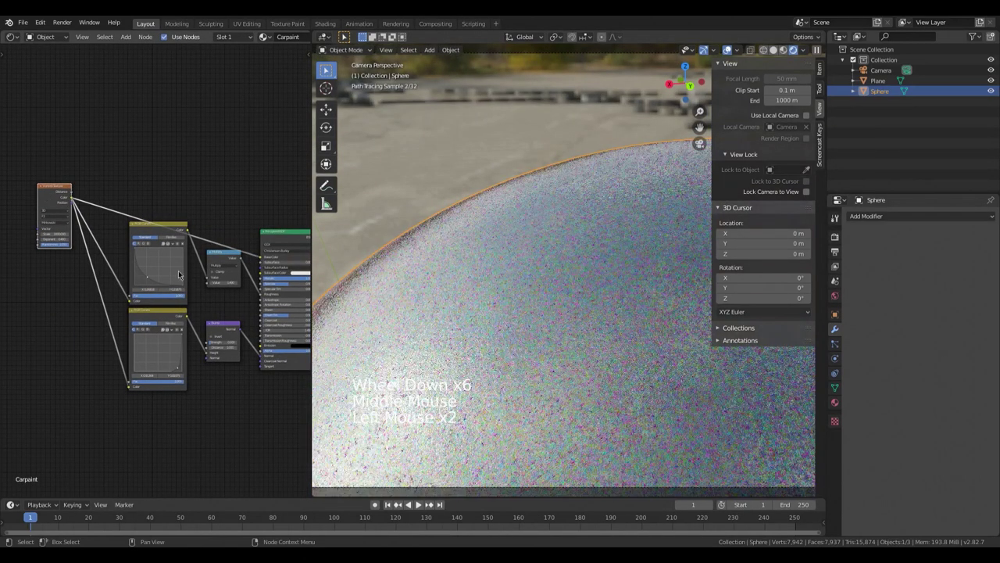
{"action": "left_click", "coordinate": [217, 261], "text": "shift"}
{"action": "key", "text": "g"}
{"action": "scroll", "coordinate": [520, 341], "scroll_direction": "up", "scroll_amount": 3}
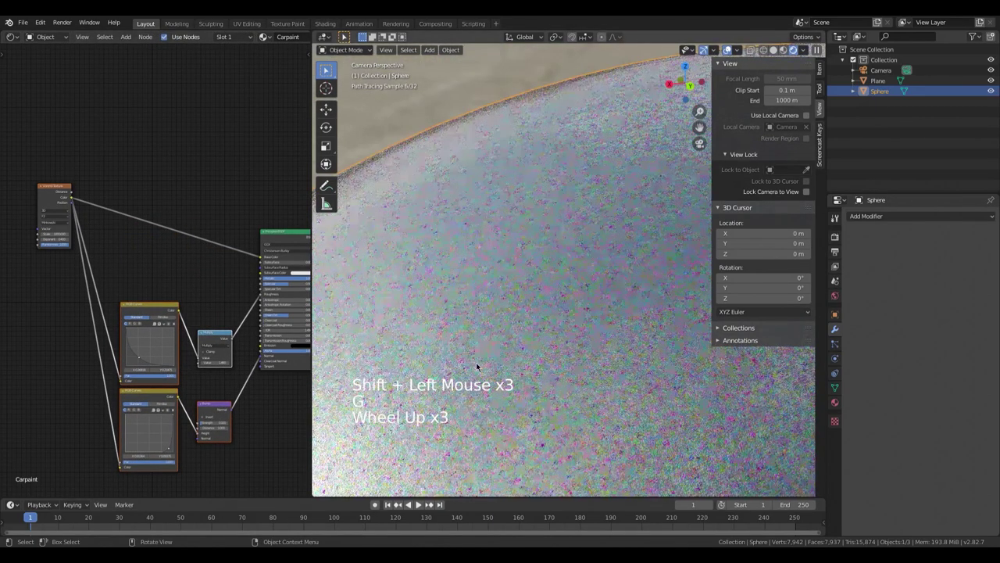
Add a MixRGB node dropped onto the link after the curves
{"action": "scroll", "coordinate": [179, 259], "scroll_direction": "down", "scroll_amount": 1}
{"action": "key", "text": "shift+a"}
{"action": "left_click", "coordinate": [186, 270]}
{"action": "type", "text": "mix"}
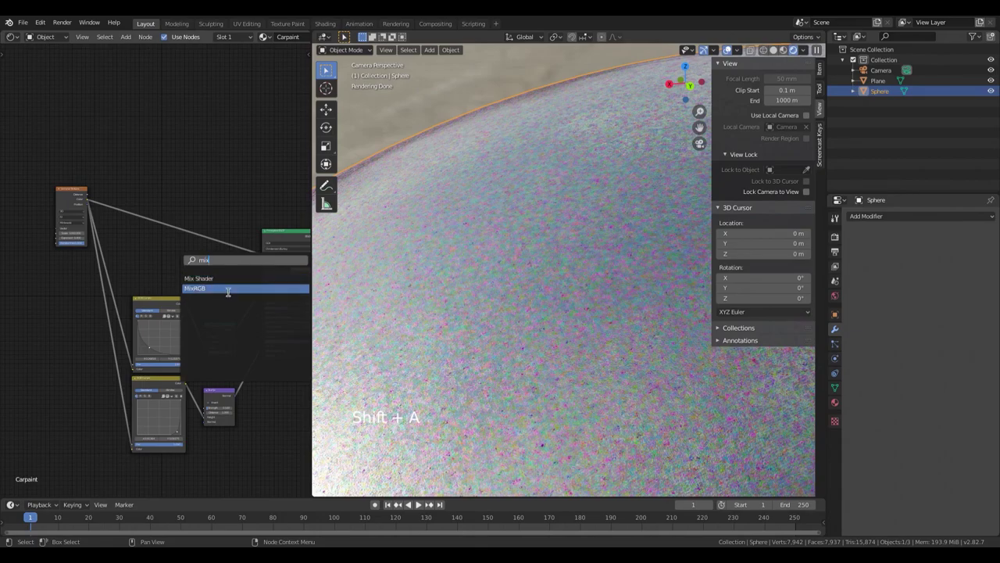
{"action": "left_click", "coordinate": [227, 291]}
{"action": "left_click", "coordinate": [220, 251]}
{"action": "scroll", "coordinate": [218, 248], "scroll_direction": "up", "scroll_amount": 5}
{"action": "middle_click_drag", "start_coordinate": [219, 249], "coordinate": [189, 245]}
{"action": "scroll", "coordinate": [201, 237], "scroll_direction": "up", "scroll_amount": 7}
{"action": "scroll", "coordinate": [201, 236], "scroll_direction": "up", "scroll_amount": 4}
Set the mix to Multiply blending with Fac 0.95 and a red second colour
{"action": "left_click", "coordinate": [186, 300]}
{"action": "left_click", "coordinate": [226, 189]}
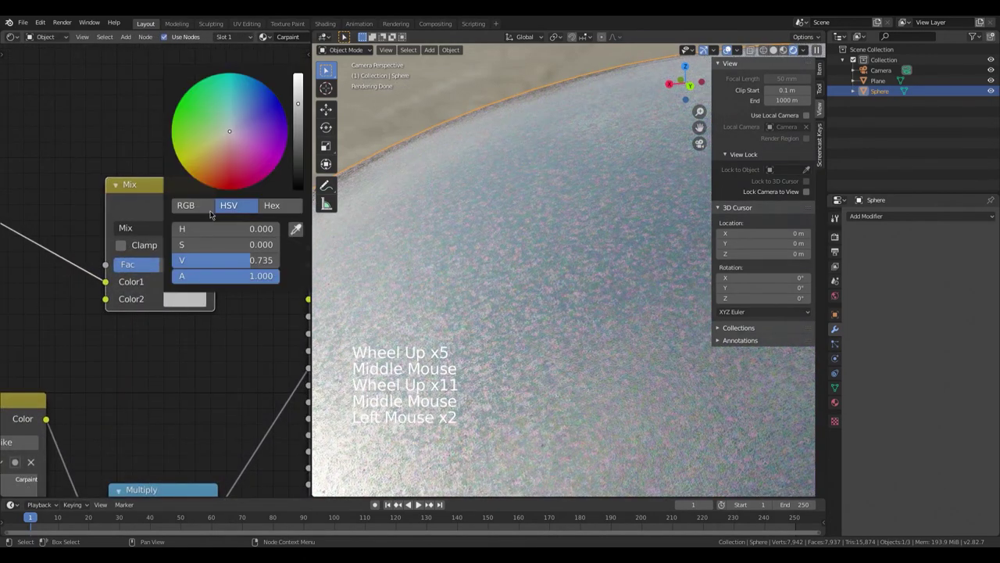
{"action": "mouse_move", "coordinate": [160, 228]}
{"action": "left_mouse_down"}
{"action": "mouse_move", "coordinate": [166, 289]}
{"action": "mouse_move", "coordinate": [149, 264]}
{"action": "mouse_move", "coordinate": [204, 323]}
{"action": "left_mouse_up"}
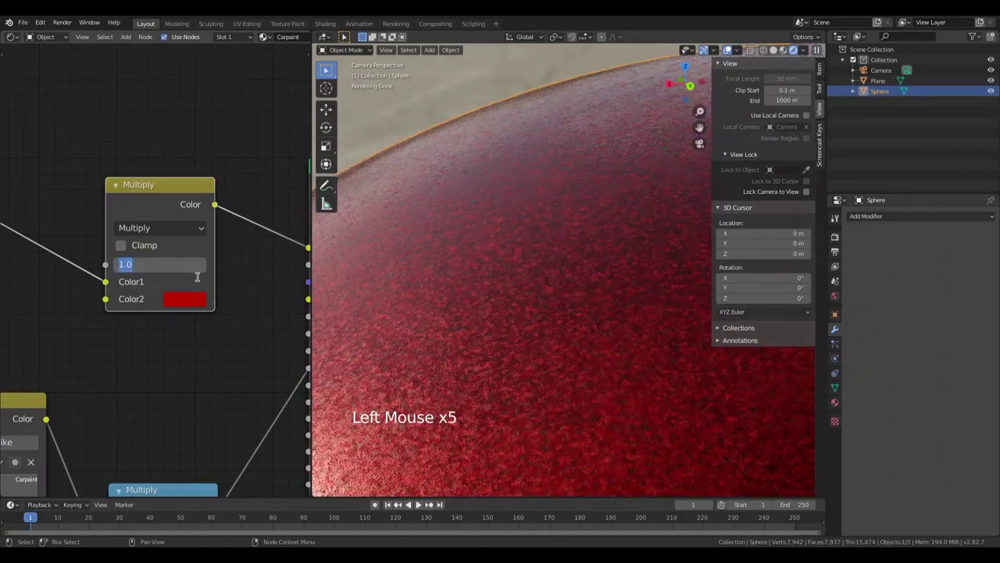
{"action": "key", "text": "Return"}
{"action": "scroll", "coordinate": [535, 363], "scroll_direction": "down", "scroll_amount": 3}
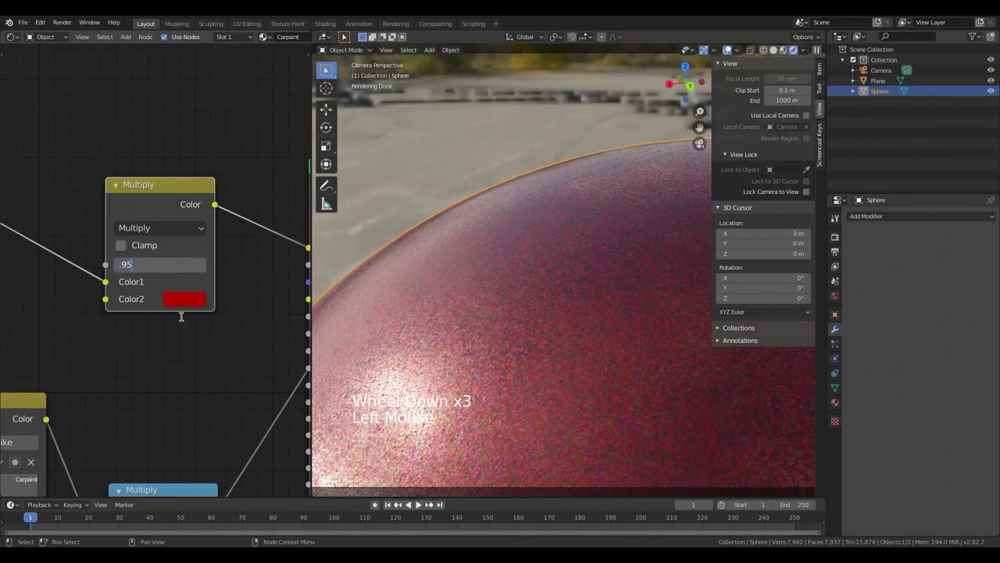
{"action": "scroll", "coordinate": [537, 336], "scroll_direction": "up", "scroll_amount": 2}
{"action": "scroll", "coordinate": [600, 355], "scroll_direction": "down", "scroll_amount": 7}
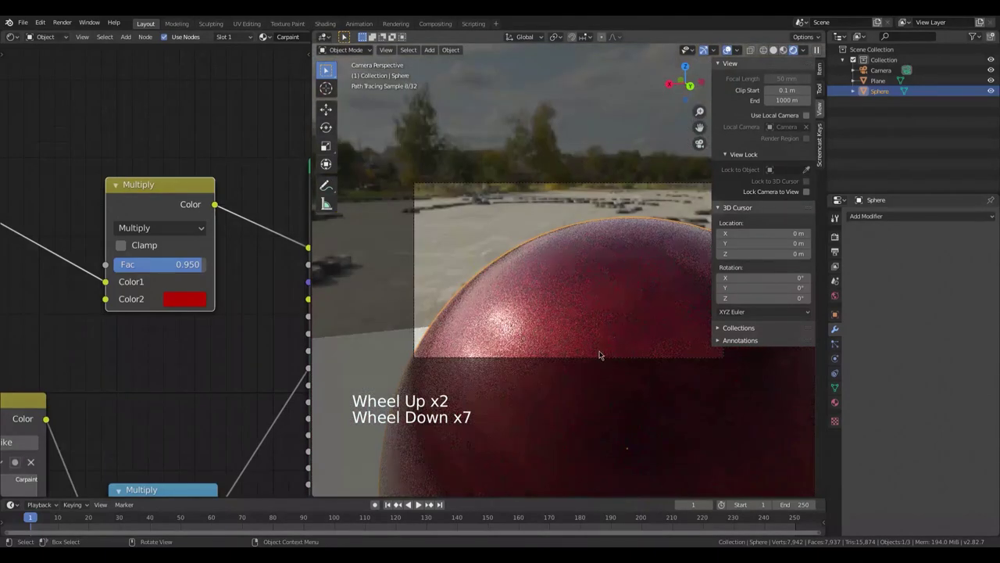
{"action": "scroll", "coordinate": [599, 355], "scroll_direction": "down", "scroll_amount": 1}
{"action": "scroll", "coordinate": [599, 354], "scroll_direction": "up", "scroll_amount": 3}
Change the mix's second colour to green, tinting the sphere green
{"action": "key", "text": "a"}
{"action": "key", "text": "a"}
{"action": "key", "text": "a"}
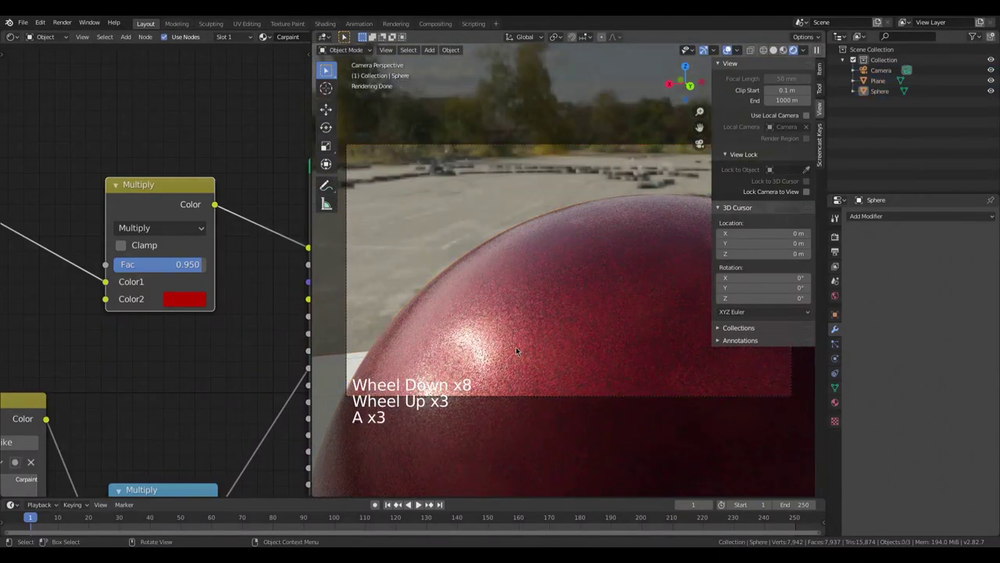
{"action": "key", "text": "alt"}
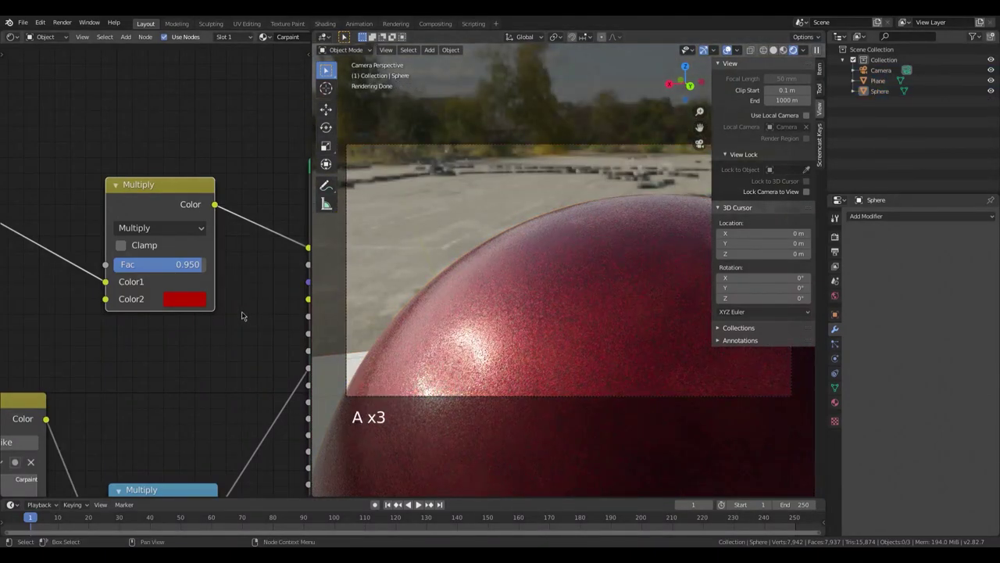
{"action": "left_click", "coordinate": [187, 299]}
{"action": "left_click", "coordinate": [175, 110]}
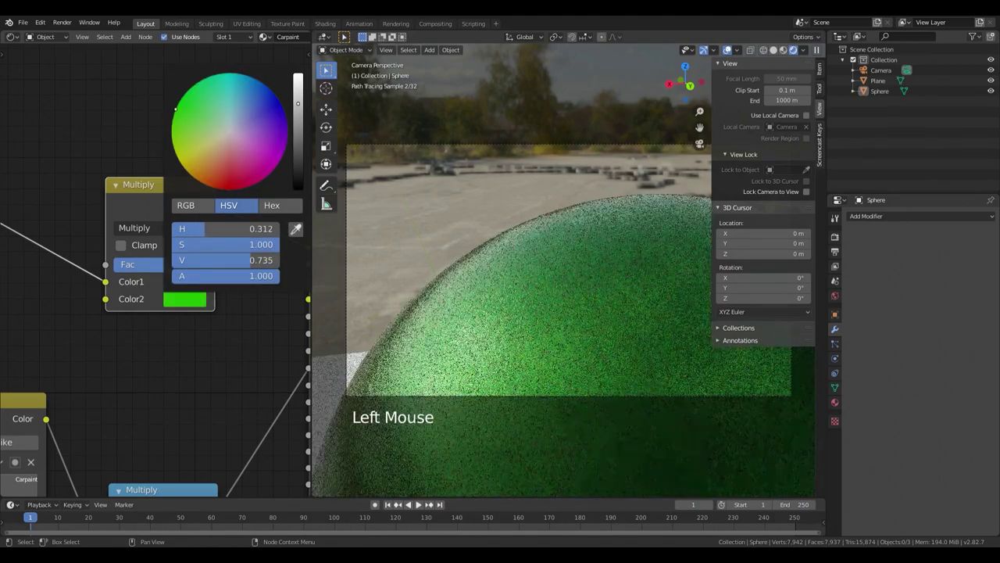
{"action": "scroll", "coordinate": [547, 352], "scroll_direction": "up", "scroll_amount": 5}
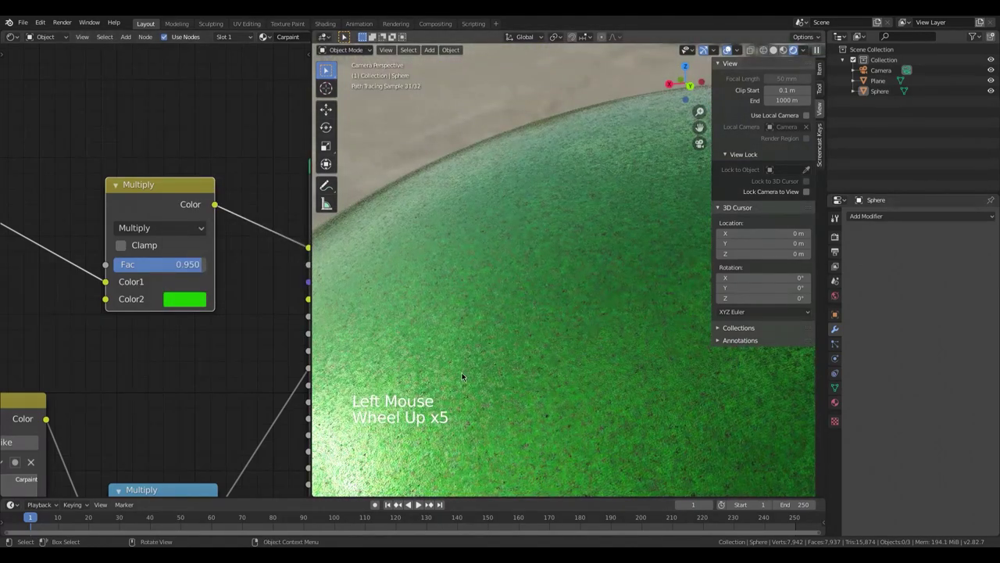
{"action": "scroll", "coordinate": [463, 377], "scroll_direction": "down", "scroll_amount": 3}
{"action": "scroll", "coordinate": [469, 386], "scroll_direction": "down", "scroll_amount": 2}
{"action": "scroll", "coordinate": [470, 386], "scroll_direction": "up", "scroll_amount": 3}
{"action": "middle_click_drag", "start_coordinate": [470, 386], "coordinate": [564, 299], "text": "shift"}
{"action": "scroll", "coordinate": [564, 299], "scroll_direction": "up", "scroll_amount": 2}
{"action": "scroll", "coordinate": [564, 299], "scroll_direction": "up", "scroll_amount": 1}
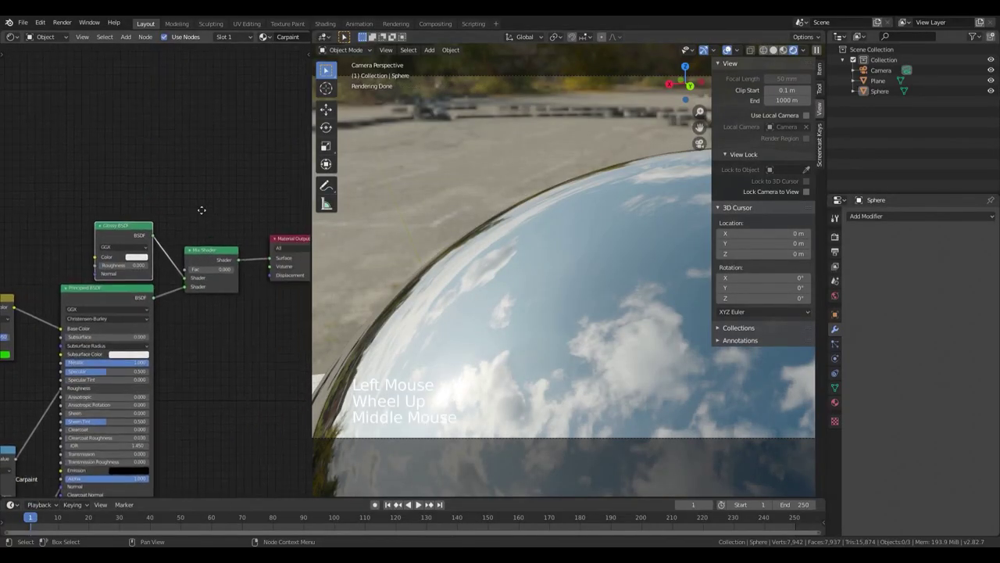
Add a Fresnel node beside the Glossy shader, then undo the last change
{"action": "key", "text": "shift+a"}
{"action": "left_click", "coordinate": [215, 224]}
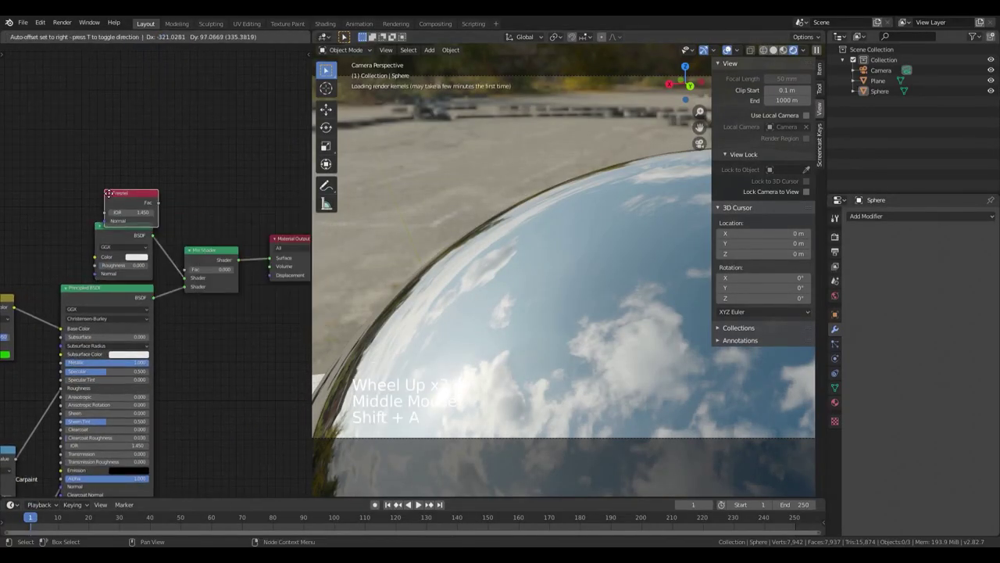
{"action": "left_click", "coordinate": [101, 184]}
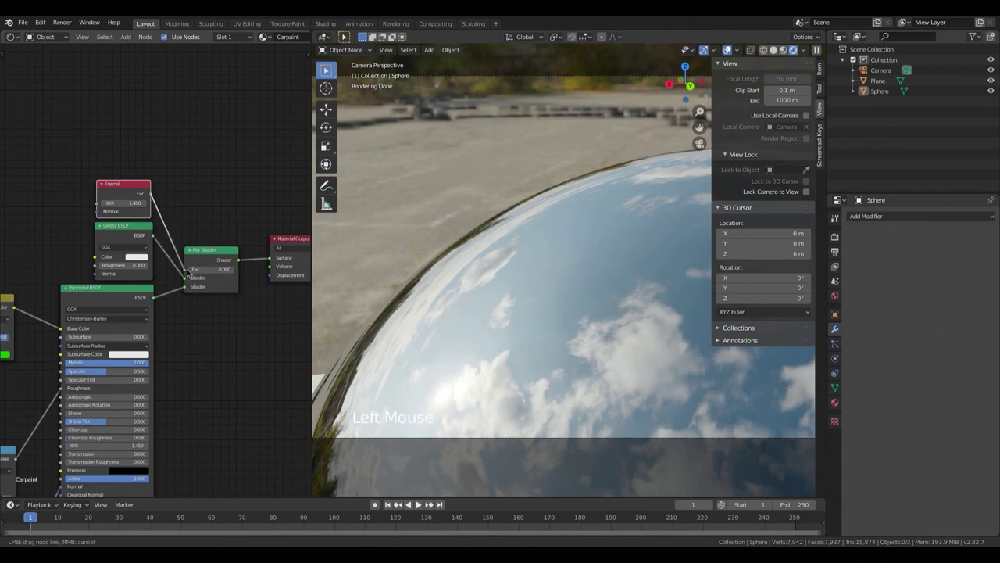
{"action": "key", "text": "ctrl+z"}
Add a Noise Texture node at the upper left of the node tree
{"action": "scroll", "coordinate": [166, 244], "scroll_direction": "down", "scroll_amount": 4}
{"action": "scroll", "coordinate": [166, 244], "scroll_direction": "up", "scroll_amount": 4}
{"action": "middle_click_drag", "start_coordinate": [165, 245], "coordinate": [78, 265]}
{"action": "key", "text": "shift+a"}
{"action": "left_click", "coordinate": [119, 268]}
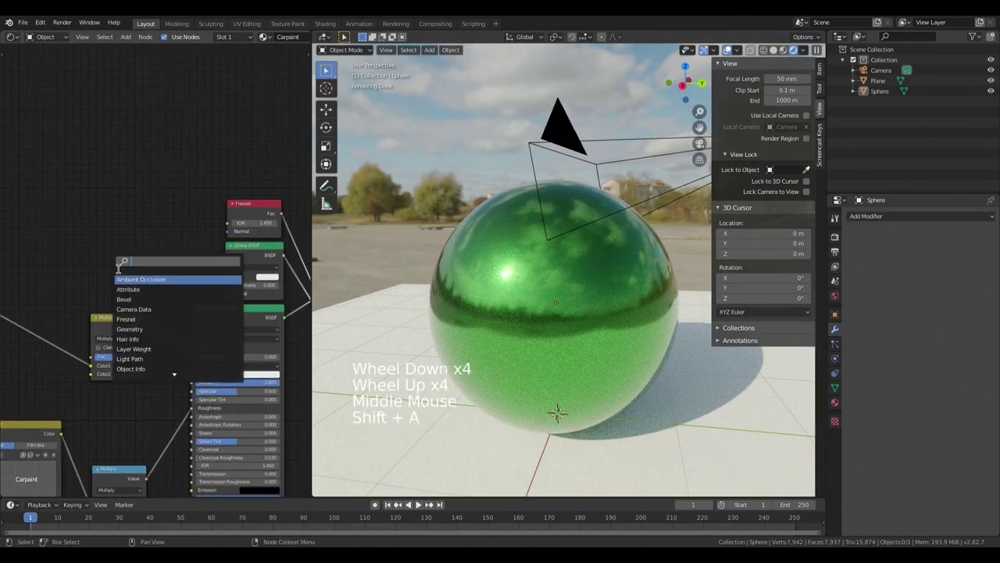
{"action": "left_click", "coordinate": [168, 279]}
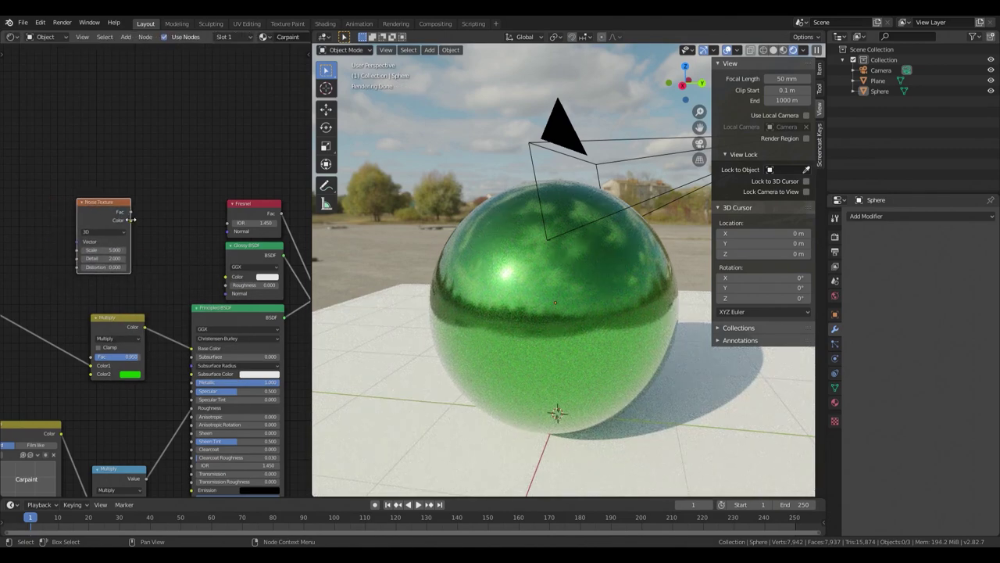
Add a Bump node linking Noise to Fresnel Normal, and raise Noise Scale to 200
{"action": "key", "text": "shift+a"}
{"action": "left_click", "coordinate": [184, 215]}
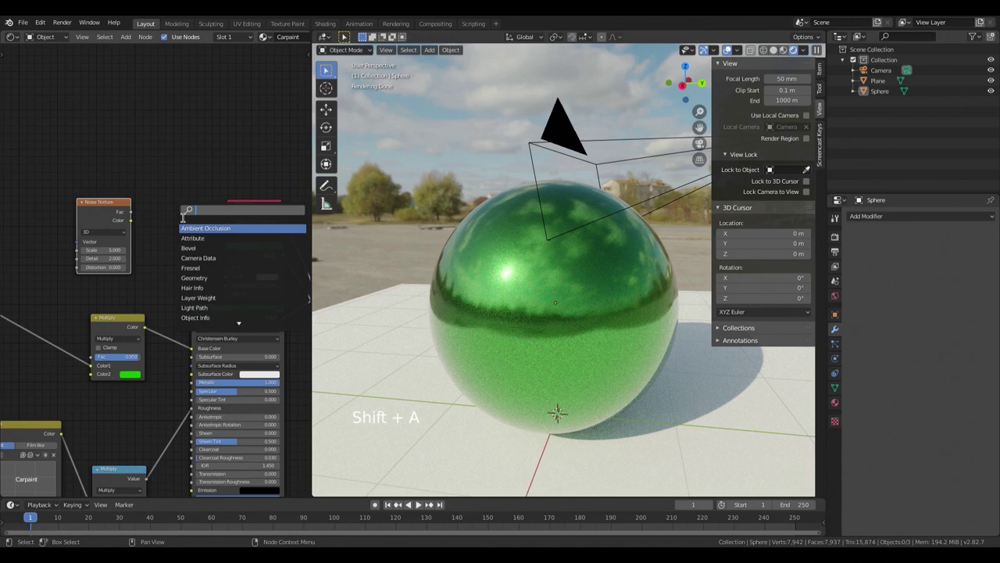
{"action": "type", "text": "bum"}
{"action": "left_click", "coordinate": [226, 230]}
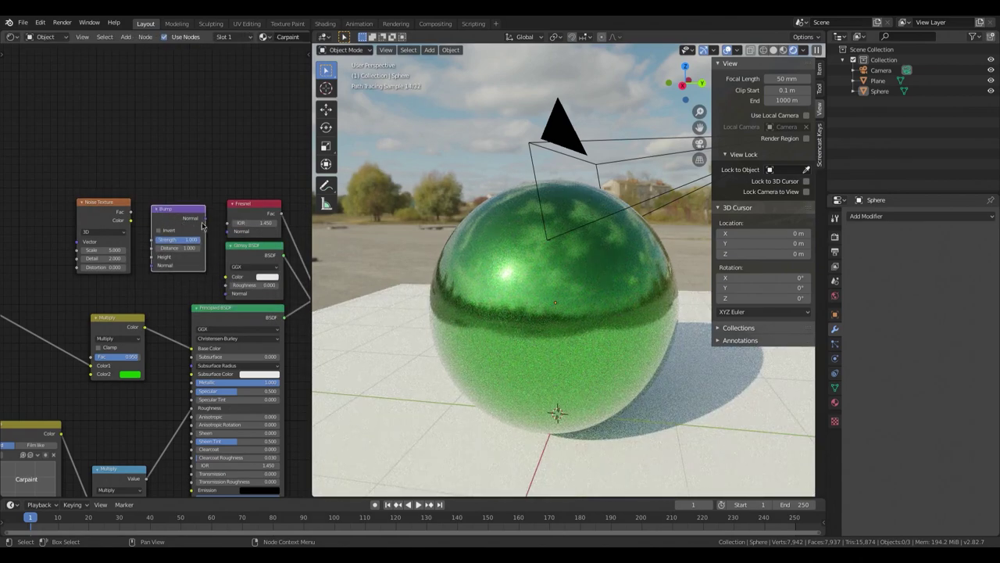
{"action": "left_click_drag", "start_coordinate": [226, 241], "coordinate": [226, 235]}
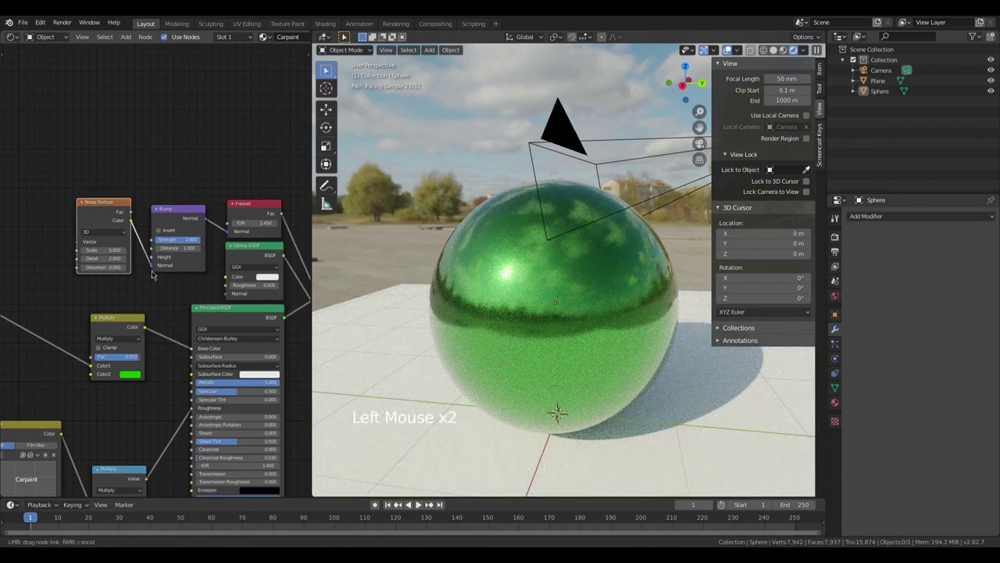
{"action": "left_click_drag", "start_coordinate": [152, 264], "coordinate": [152, 258]}
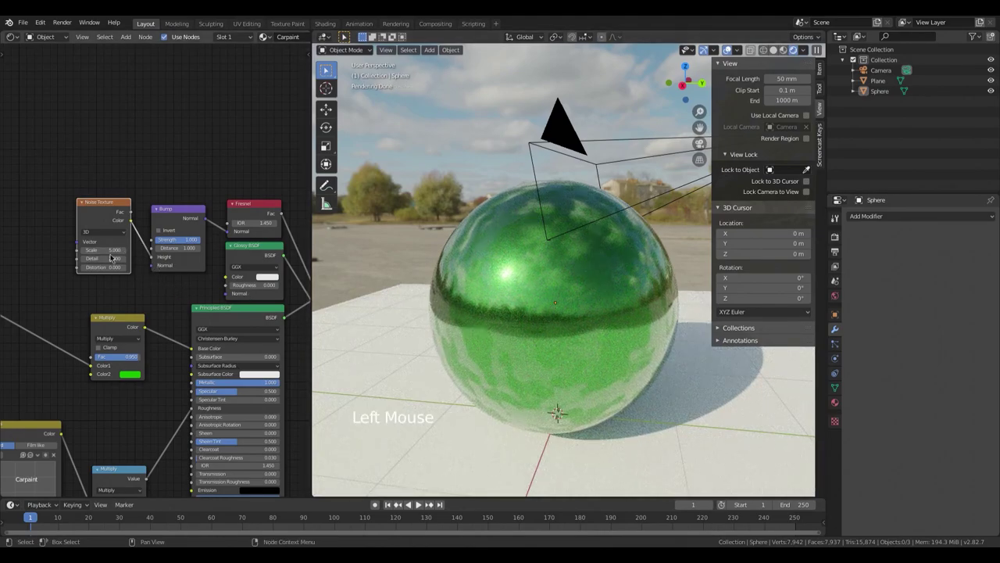
{"action": "left_click_drag", "start_coordinate": [111, 250], "coordinate": [129, 279]}
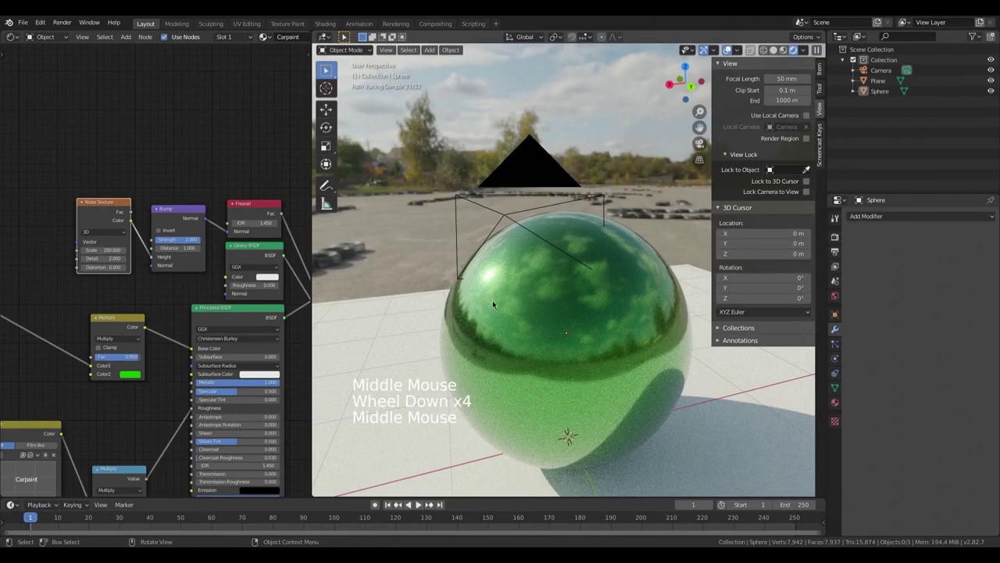
{"action": "mouse_move", "coordinate": [582, 359]}
{"action": "middle_mouse_down"}
{"action": "mouse_move", "coordinate": [522, 254]}
{"action": "mouse_move", "coordinate": [500, 257]}
{"action": "middle_mouse_up"}
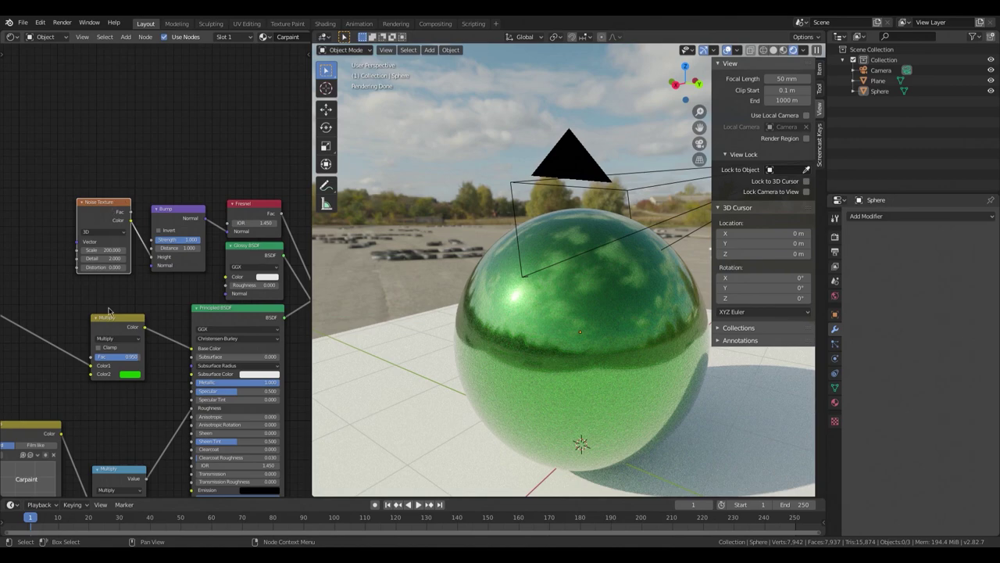
Move the Noise Texture aside and add a Mapping node and a Texture Coordinate node
{"action": "scroll", "coordinate": [96, 315], "scroll_direction": "down", "scroll_amount": 6}
{"action": "mouse_move", "coordinate": [96, 316]}
{"action": "middle_mouse_down"}
{"action": "mouse_move", "coordinate": [70, 263]}
{"action": "mouse_move", "coordinate": [110, 249]}
{"action": "middle_mouse_up"}
{"action": "scroll", "coordinate": [70, 264], "scroll_direction": "down", "scroll_amount": 5}
{"action": "left_click", "coordinate": [123, 225]}
{"action": "key", "text": "g"}
{"action": "key", "text": "shift+a"}
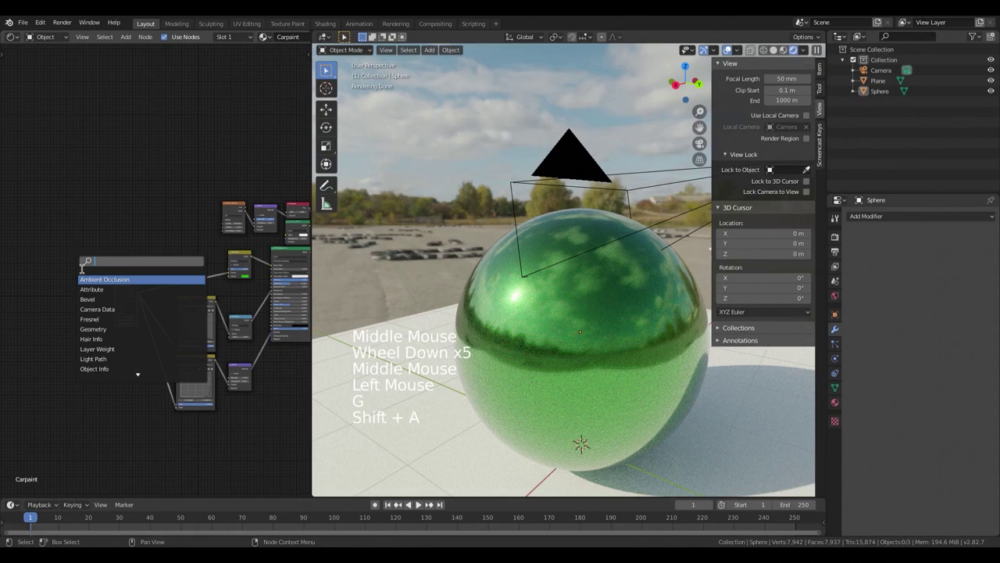
{"action": "type", "text": "mapp"}
{"action": "key", "text": "Return"}
{"action": "key", "text": "shift+a"}
{"action": "type", "text": "od"}
{"action": "left_click", "coordinate": [89, 272]}
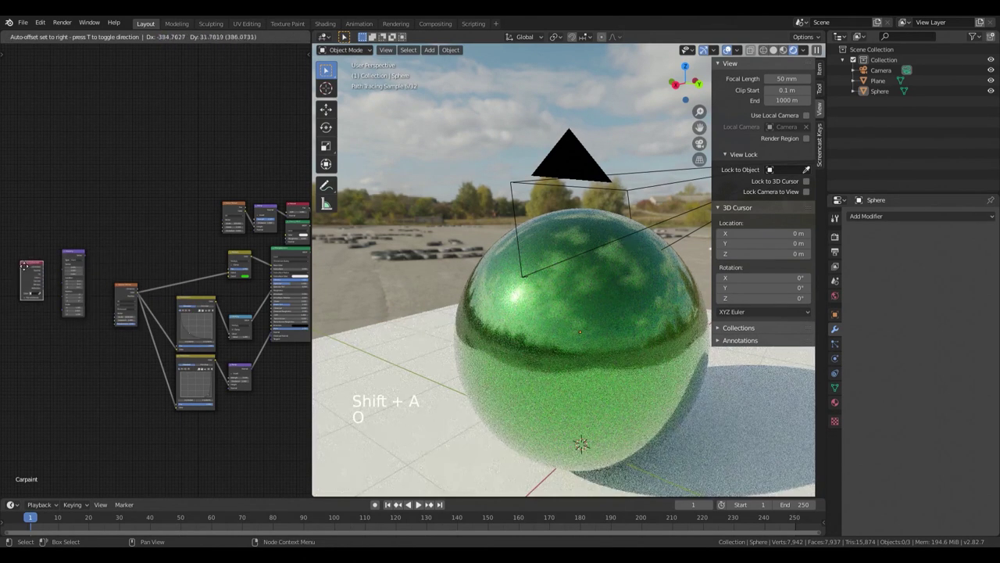
Link Texture Coordinate Object into Mapping Vector, and Mapping into the Voronoi vector
{"action": "scroll", "coordinate": [40, 291], "scroll_direction": "up", "scroll_amount": 1}
{"action": "scroll", "coordinate": [40, 290], "scroll_direction": "up", "scroll_amount": 5}
{"action": "middle_click_drag", "start_coordinate": [40, 291], "coordinate": [145, 225]}
{"action": "scroll", "coordinate": [94, 258], "scroll_direction": "up", "scroll_amount": 6}
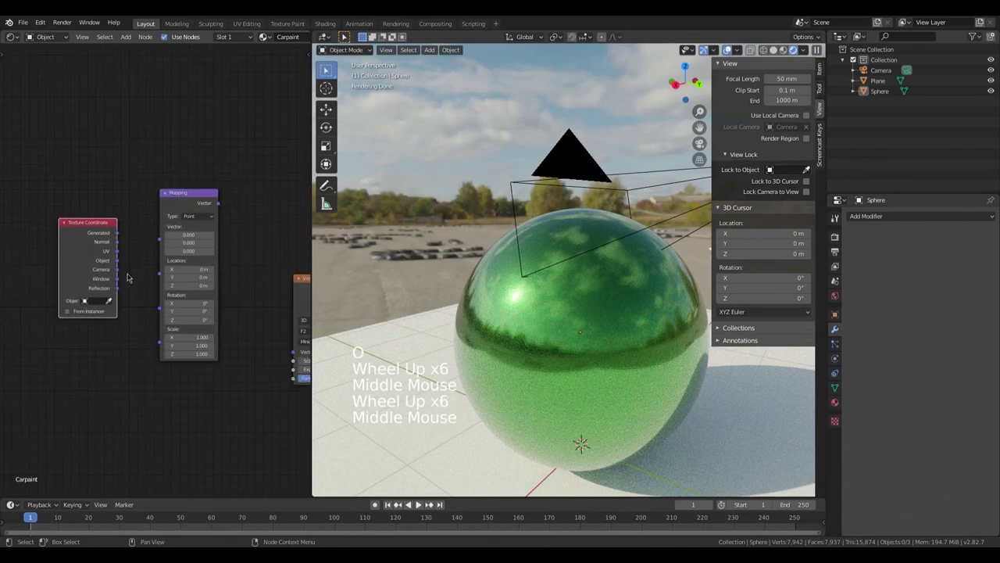
{"action": "left_click_drag", "start_coordinate": [118, 260], "coordinate": [159, 273]}
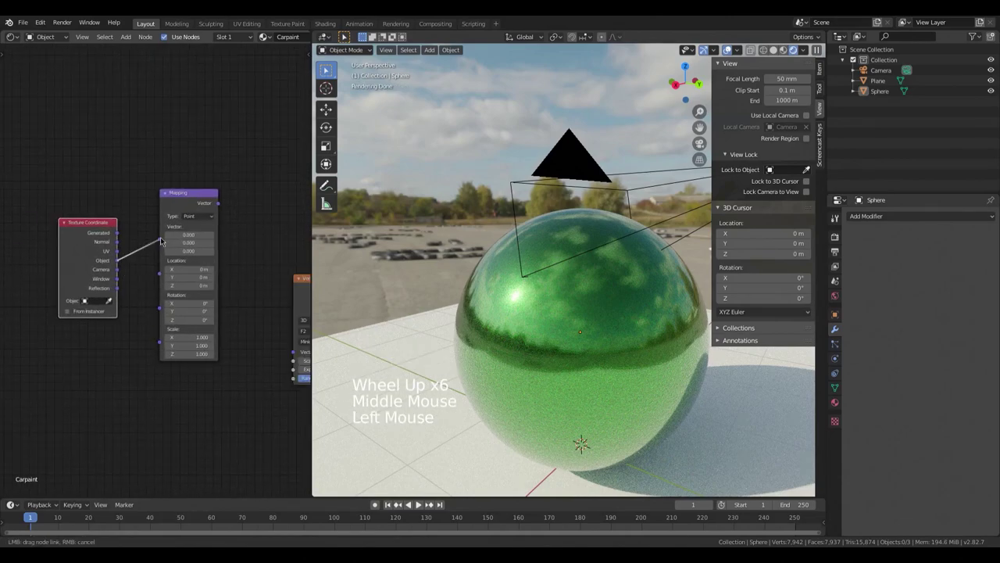
{"action": "mouse_move", "coordinate": [159, 272]}
{"action": "middle_mouse_down"}
{"action": "mouse_move", "coordinate": [199, 254]}
{"action": "mouse_move", "coordinate": [156, 258]}
{"action": "middle_mouse_up"}
{"action": "scroll", "coordinate": [199, 254], "scroll_direction": "down", "scroll_amount": 3}
{"action": "scroll", "coordinate": [156, 258], "scroll_direction": "down", "scroll_amount": 3}
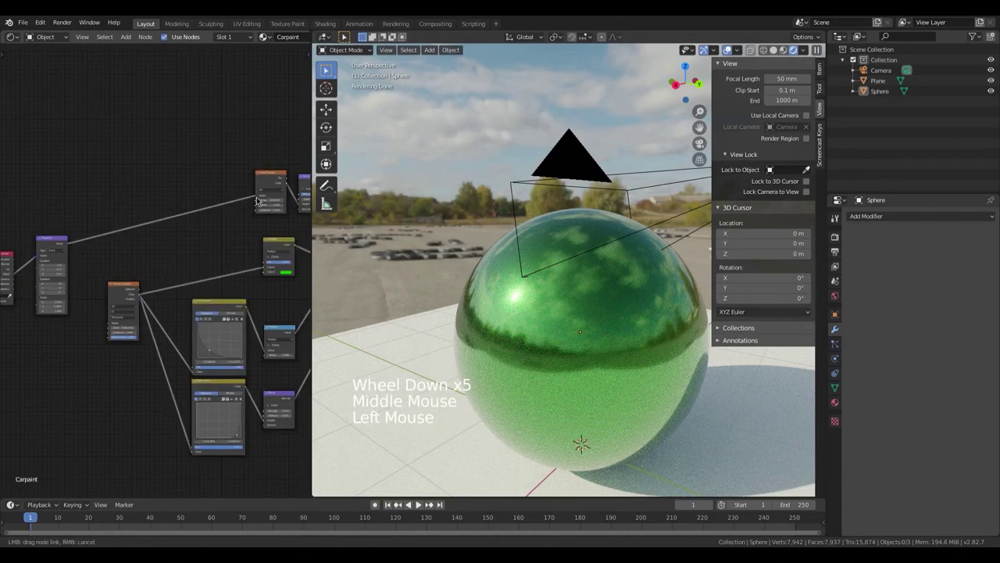
{"action": "mouse_move", "coordinate": [67, 244]}
{"action": "left_mouse_down"}
{"action": "mouse_move", "coordinate": [117, 338]}
{"action": "mouse_move", "coordinate": [111, 329]}
{"action": "left_mouse_up"}
{"action": "middle_click_drag", "start_coordinate": [111, 328], "coordinate": [149, 289]}
{"action": "scroll", "coordinate": [148, 289], "scroll_direction": "down", "scroll_amount": 1}
{"action": "scroll", "coordinate": [117, 275], "scroll_direction": "up", "scroll_amount": 10}
Set the Mapping node's Scale to 3 on X, Y and Z
{"action": "left_click", "coordinate": [117, 275]}
{"action": "type", "text": "3"}
{"action": "left_click", "coordinate": [141, 356]}
{"action": "left_click", "coordinate": [129, 283]}
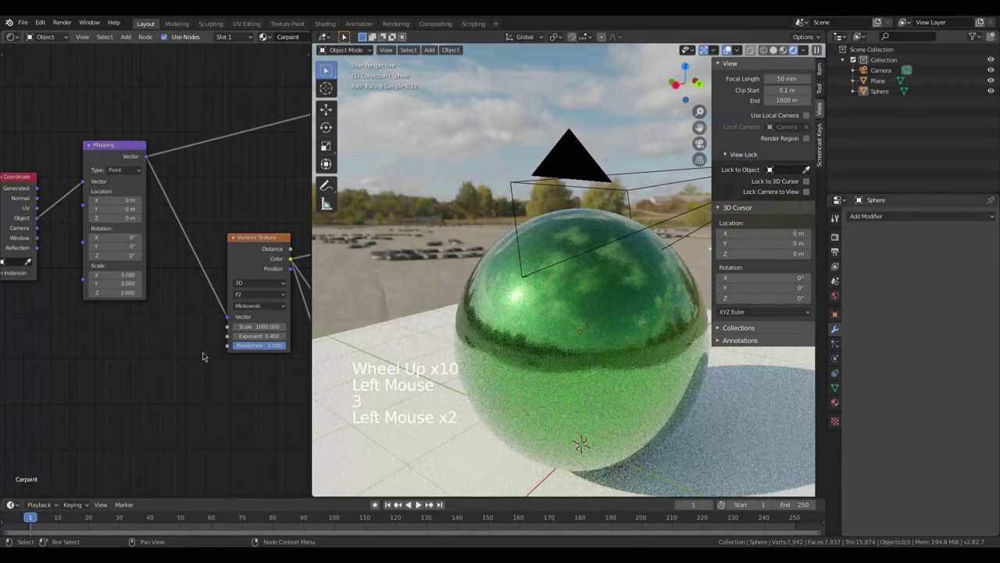
{"action": "scroll", "coordinate": [626, 313], "scroll_direction": "up", "scroll_amount": 5}
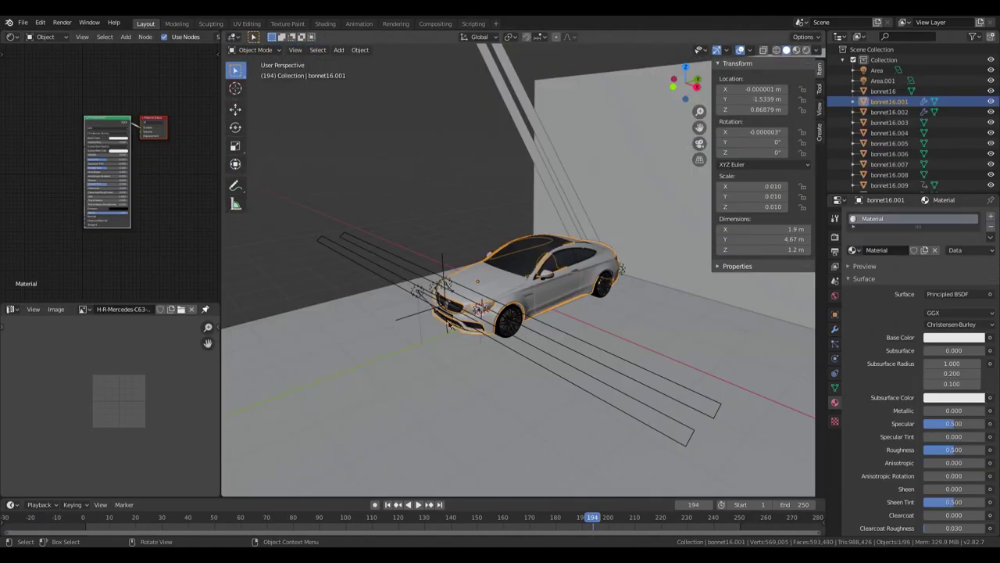
Paste the sample sphere beside the car, shrink it, and switch to rendered shading
{"action": "middle_click_drag", "start_coordinate": [450, 327], "coordinate": [576, 287]}
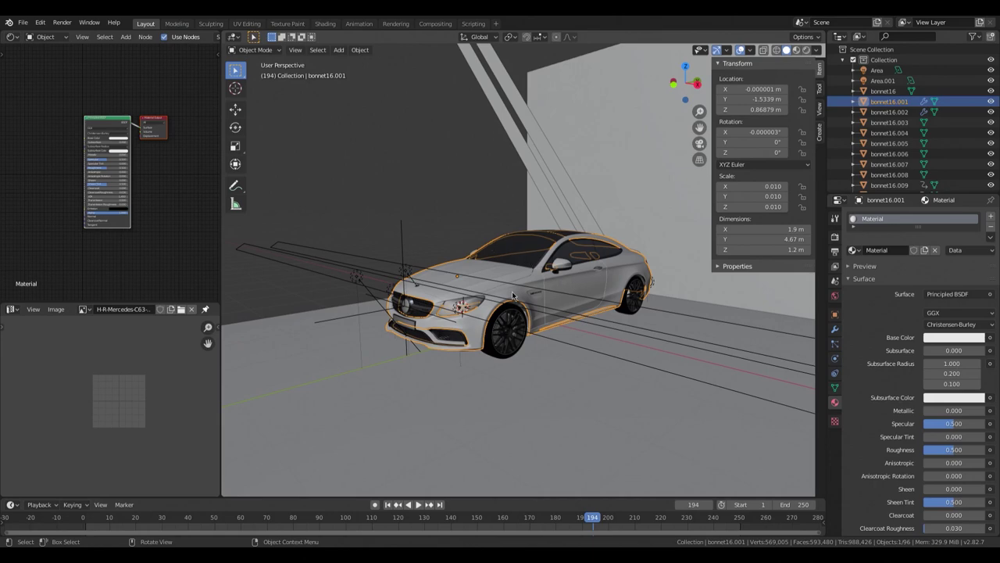
{"action": "key", "text": "ctrl+v"}
{"action": "key", "text": "g"}
{"action": "key", "text": "s"}
{"action": "left_click", "coordinate": [429, 205]}
{"action": "key", "text": "KP_Decimal"}
{"action": "key", "text": "z"}
{"action": "left_click", "coordinate": [553, 206]}
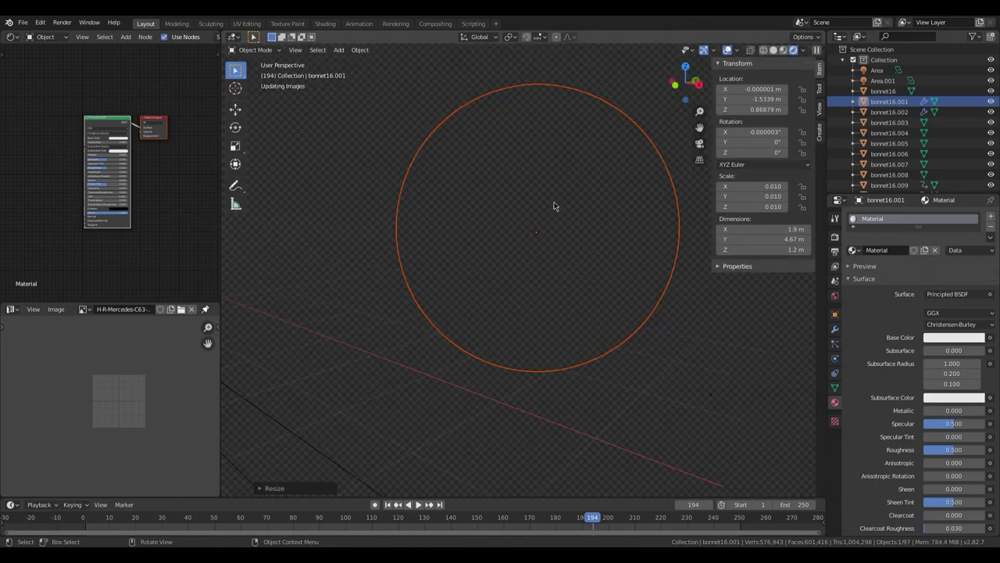
Assign Carpaint.002 to the car body bonnet16.001 and delete the sample sphere
{"action": "left_click_drag", "start_coordinate": [222, 305], "coordinate": [226, 338]}
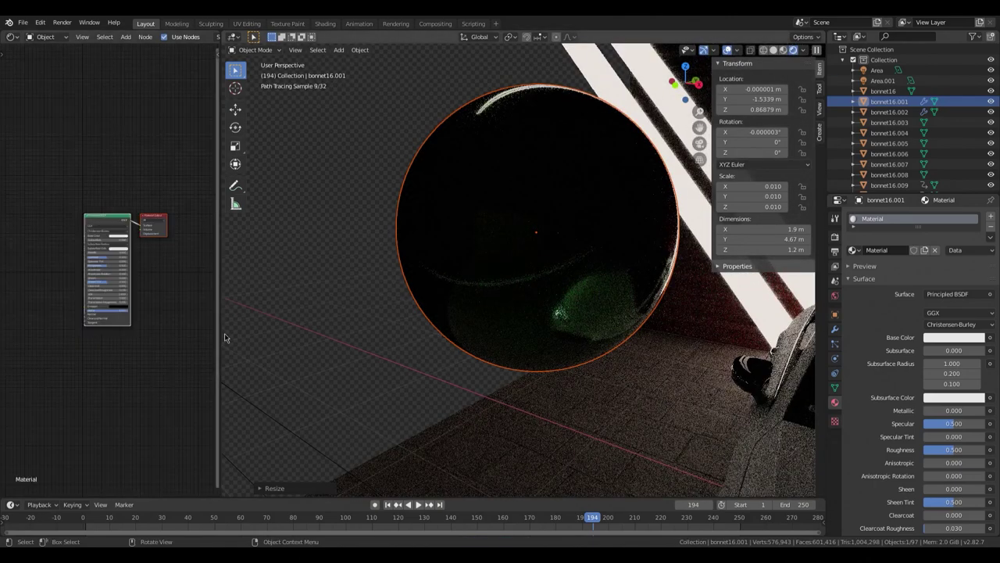
{"action": "left_click", "coordinate": [547, 290]}
{"action": "scroll", "coordinate": [623, 283], "scroll_direction": "down", "scroll_amount": 5}
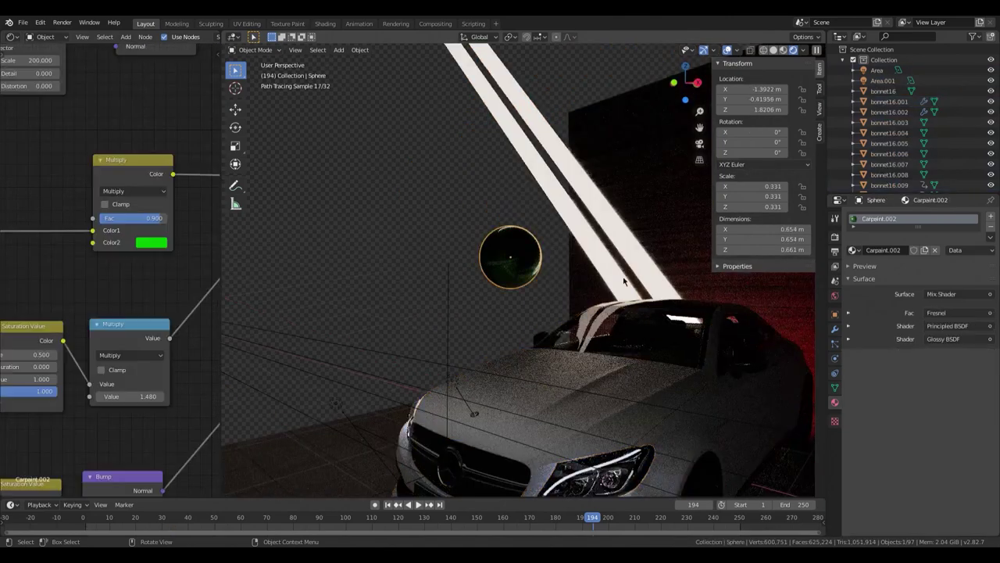
{"action": "left_click", "coordinate": [630, 438]}
{"action": "left_click", "coordinate": [854, 250]}
{"action": "type", "text": "car"}
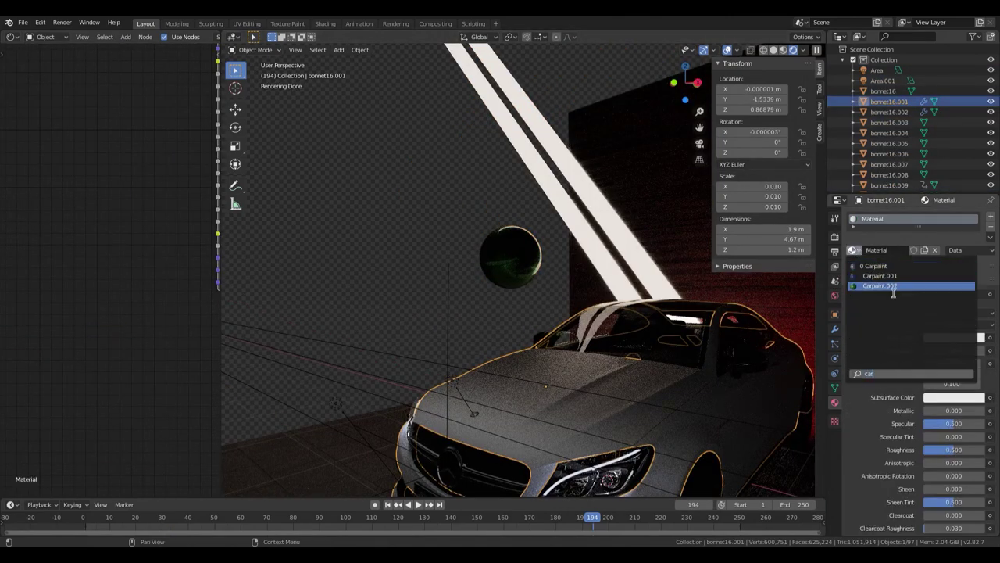
{"action": "key", "text": "Return"}
{"action": "key", "text": "x"}
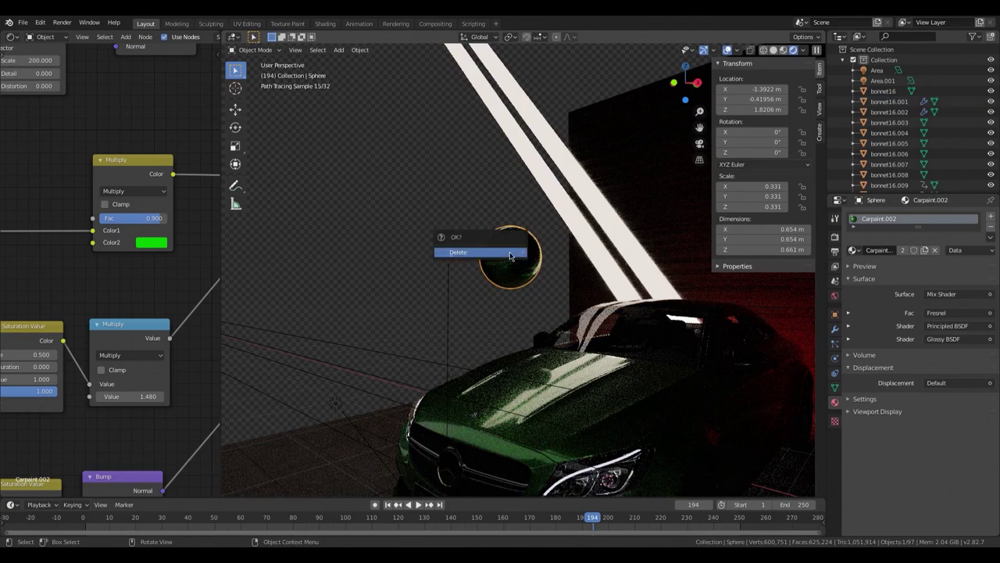
{"action": "left_click", "coordinate": [510, 251]}
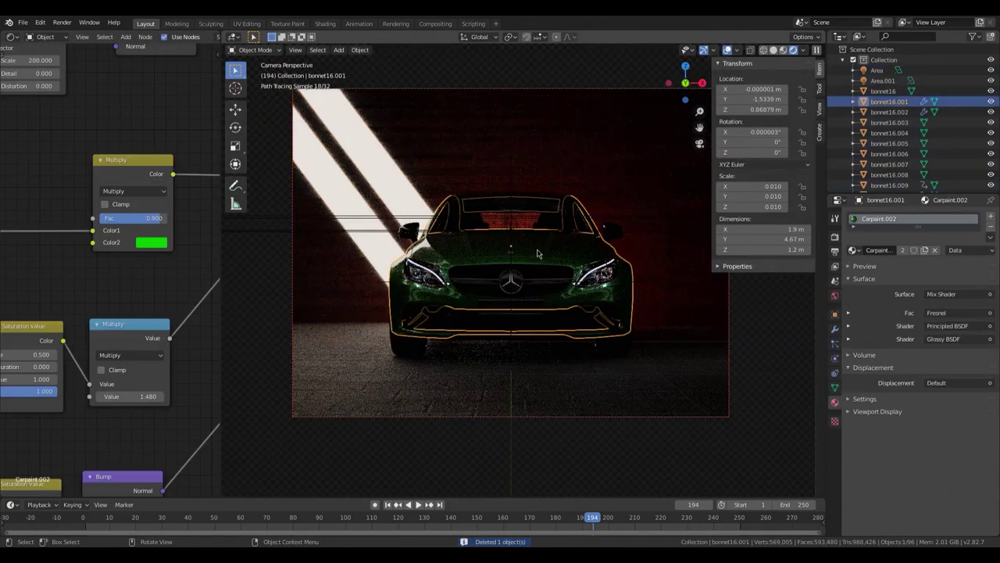
Change the paint's Multiply Color2 tint to a saturated blue
{"action": "scroll", "coordinate": [117, 279], "scroll_direction": "up", "scroll_amount": 1}
{"action": "left_click", "coordinate": [154, 240]}
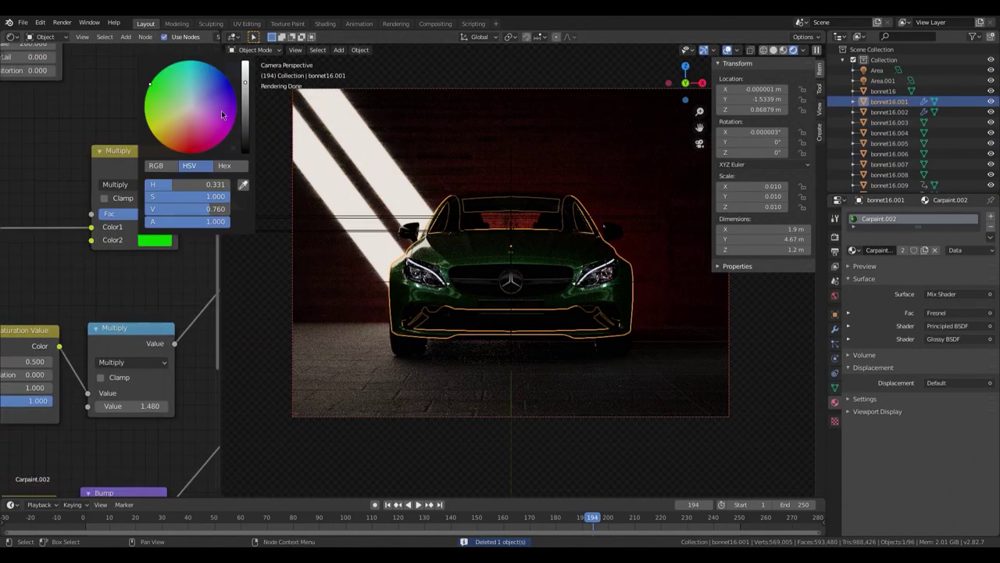
{"action": "left_click", "coordinate": [190, 87]}
{"action": "left_click_drag", "start_coordinate": [191, 86], "coordinate": [215, 67]}
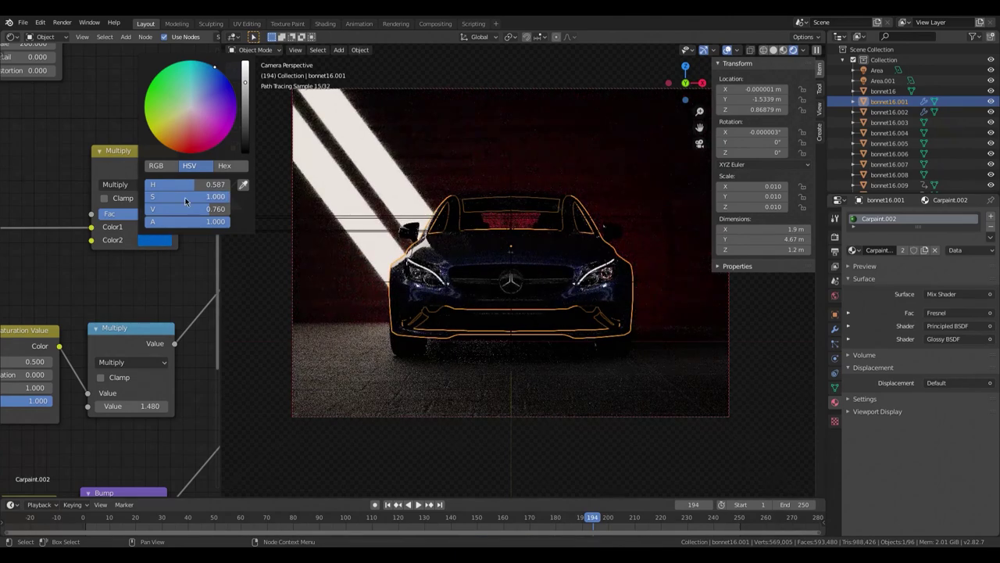
Raise the Color Management Exposure in Render Properties to about 3.6
{"action": "left_click", "coordinate": [836, 236]}
{"action": "scroll", "coordinate": [899, 468], "scroll_direction": "down", "scroll_amount": 3}
{"action": "scroll", "coordinate": [884, 473], "scroll_direction": "down", "scroll_amount": 3}
{"action": "scroll", "coordinate": [877, 478], "scroll_direction": "down", "scroll_amount": 3}
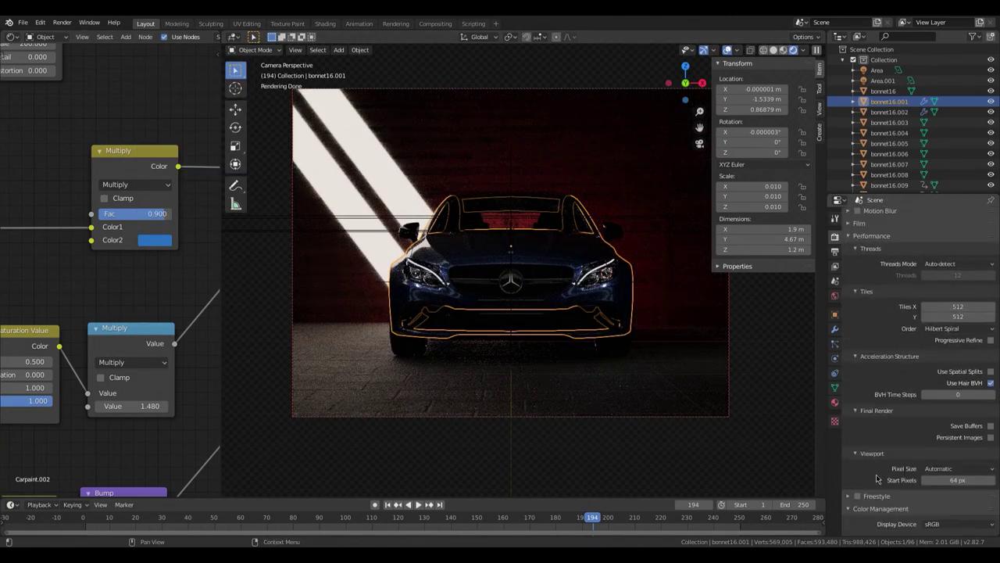
{"action": "scroll", "coordinate": [876, 483], "scroll_direction": "down", "scroll_amount": 3}
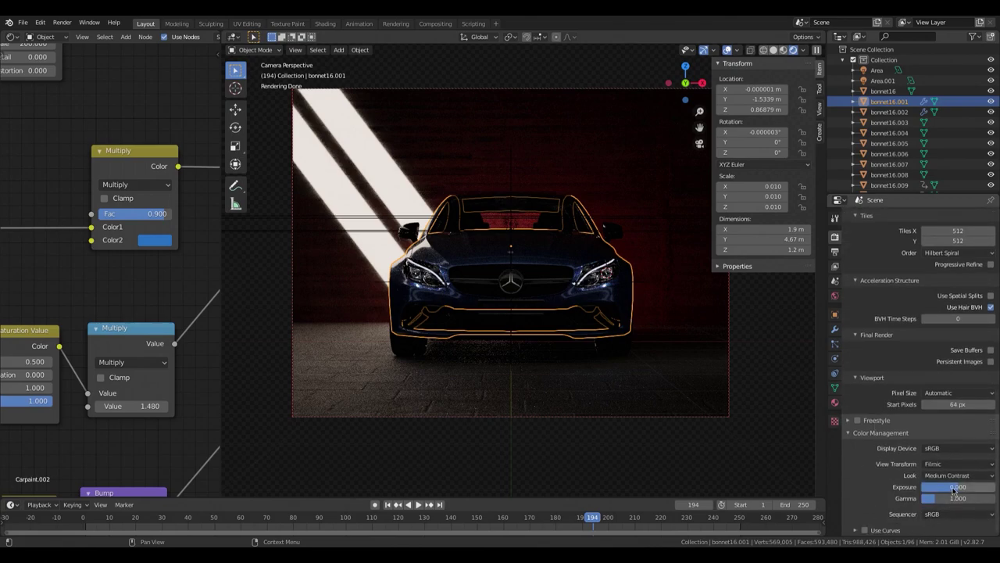
{"action": "left_click_drag", "start_coordinate": [958, 486], "coordinate": [973, 486]}
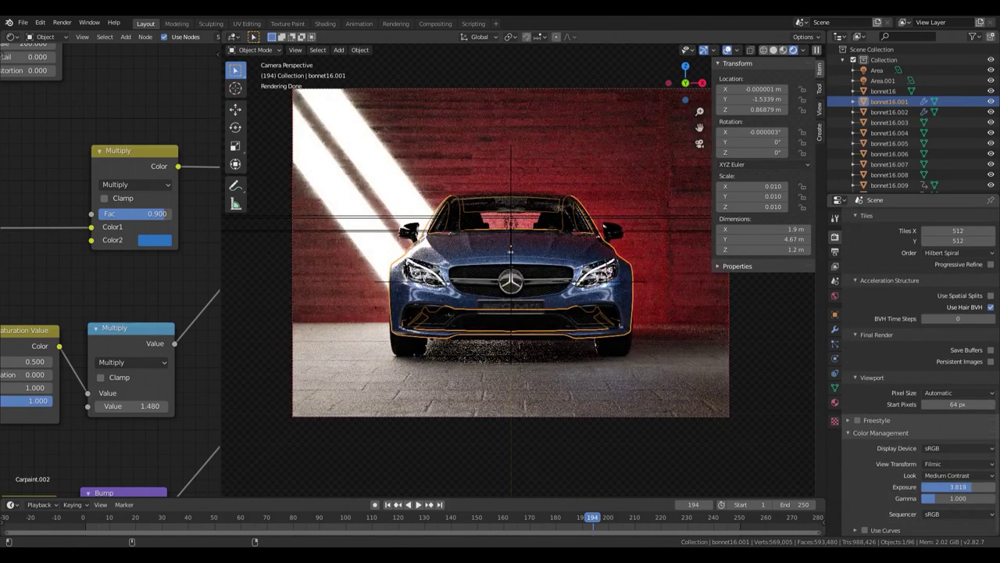
{"action": "key", "text": "a"}
{"action": "key", "text": "alt+a"}
{"action": "mouse_move", "coordinate": [504, 295]}
{"action": "middle_mouse_down"}
{"action": "mouse_move", "coordinate": [416, 338]}
{"action": "mouse_move", "coordinate": [614, 250]}
{"action": "mouse_move", "coordinate": [549, 253]}
{"action": "middle_mouse_up"}
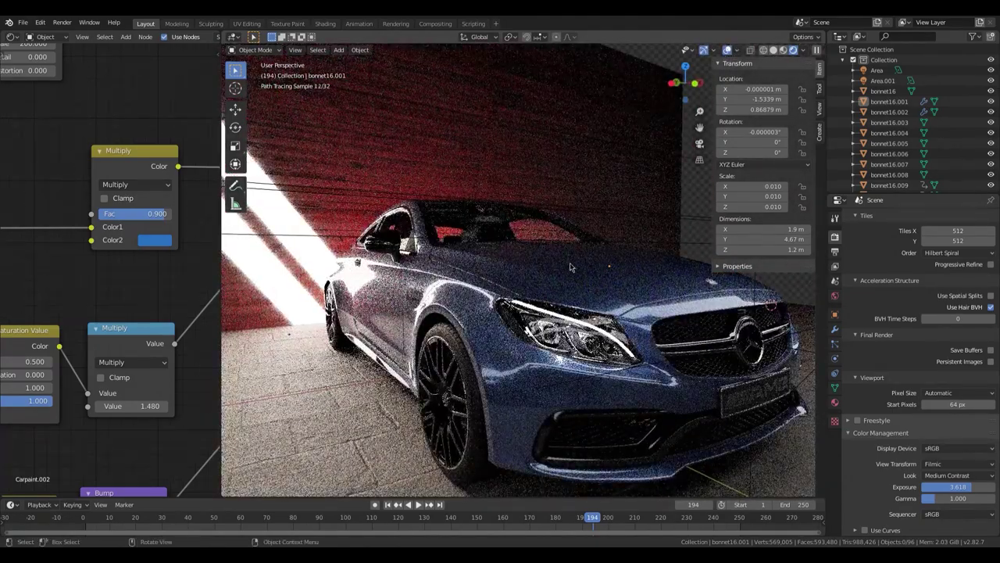